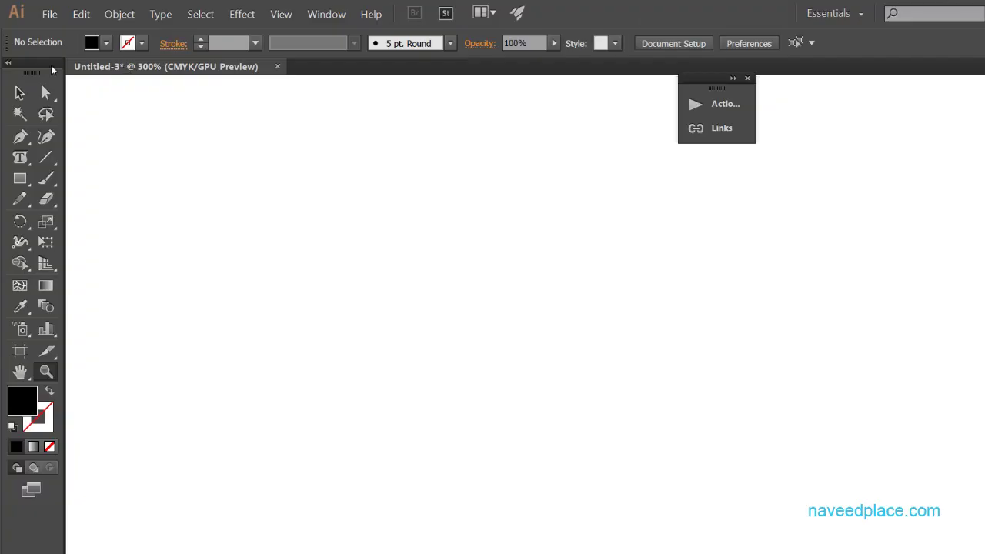
- With the Selection tool active, bring up the Edit menu over the empty Untitled-3 artboard
{"action": "left_click", "coordinate": [19, 93]}
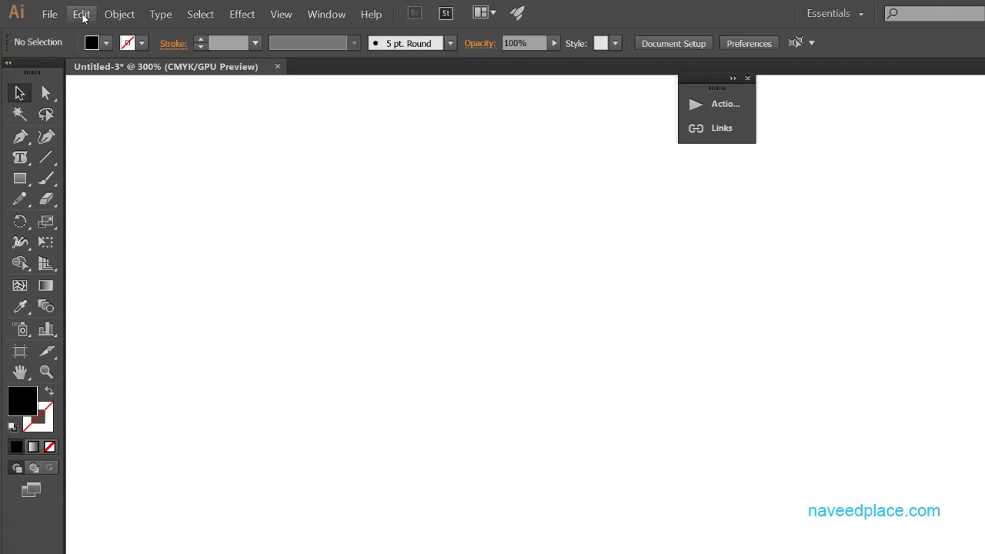
{"action": "left_click", "coordinate": [82, 14]}
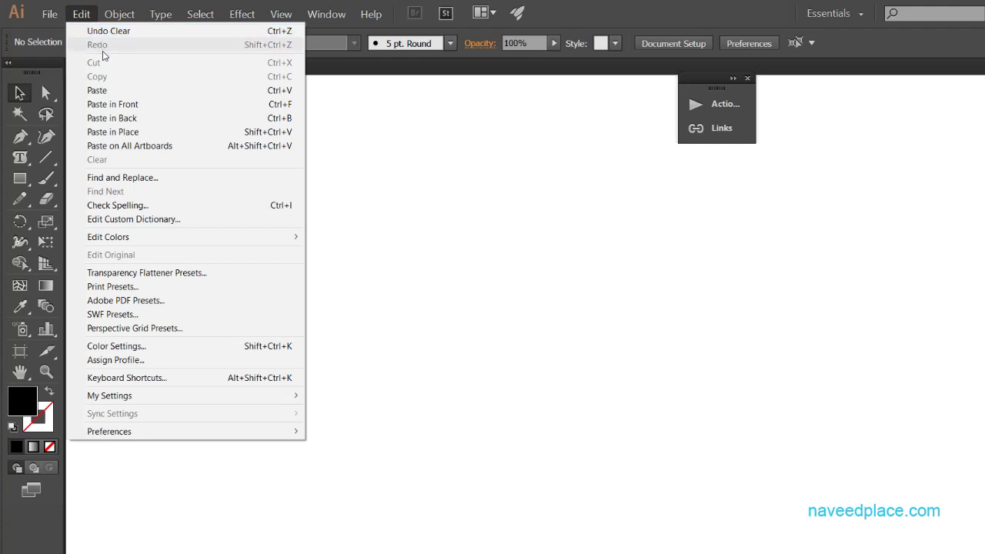
- Draw a rectangle on the artboard and give it a yellow fill from the control-bar swatches
{"action": "left_click", "coordinate": [361, 178]}
{"action": "left_click_drag", "start_coordinate": [20, 178], "coordinate": [62, 178]}
{"action": "left_click_drag", "start_coordinate": [174, 217], "coordinate": [419, 403]}
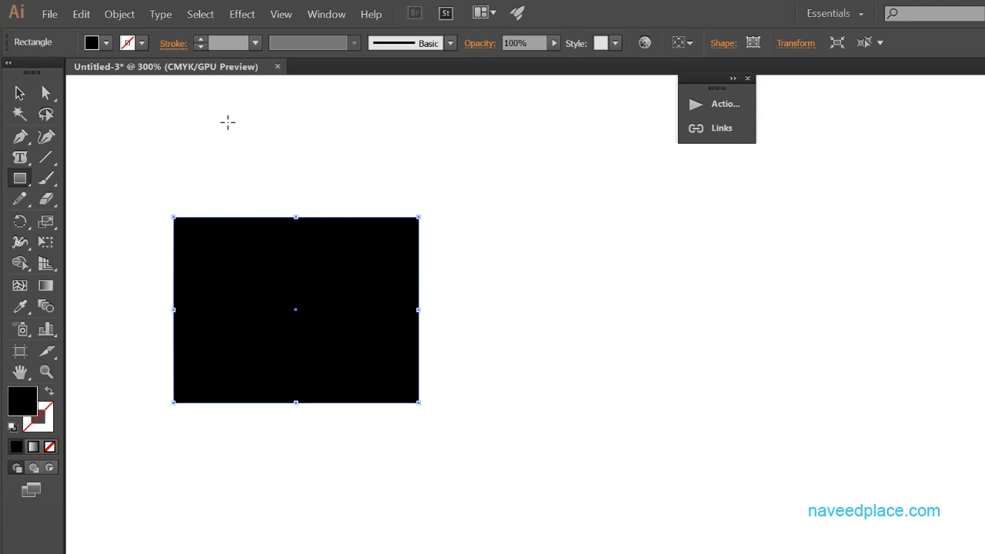
{"action": "left_click", "coordinate": [106, 43]}
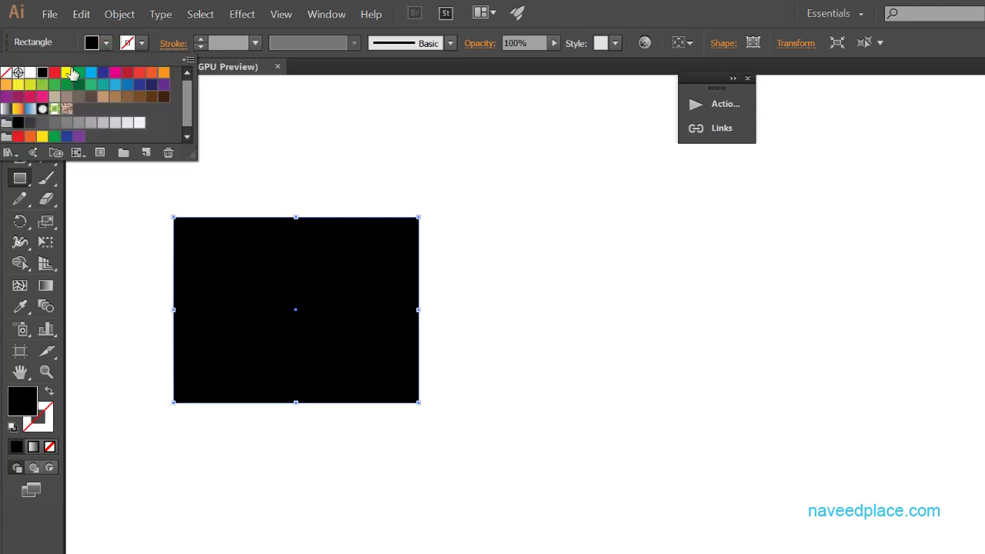
{"action": "left_click", "coordinate": [70, 73]}
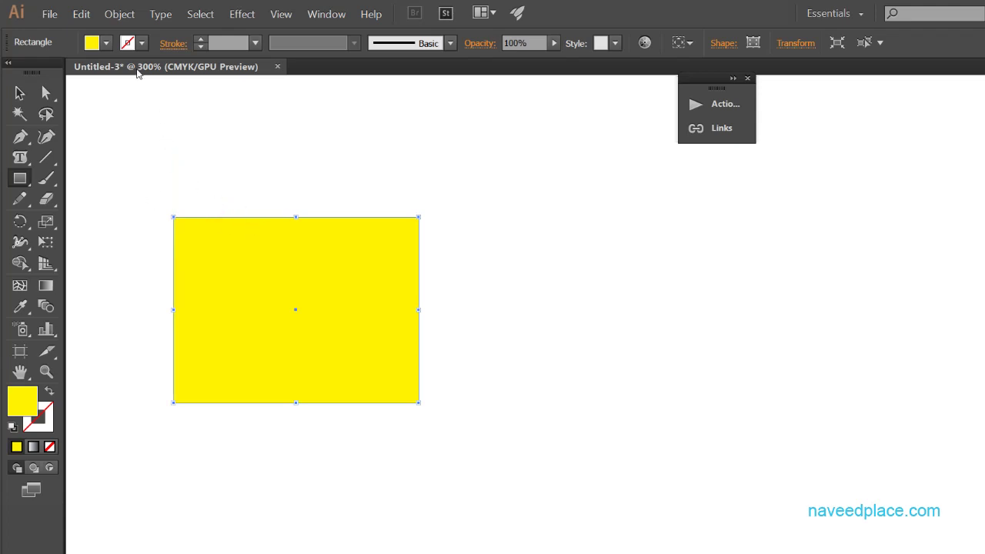
{"action": "left_click", "coordinate": [82, 14]}
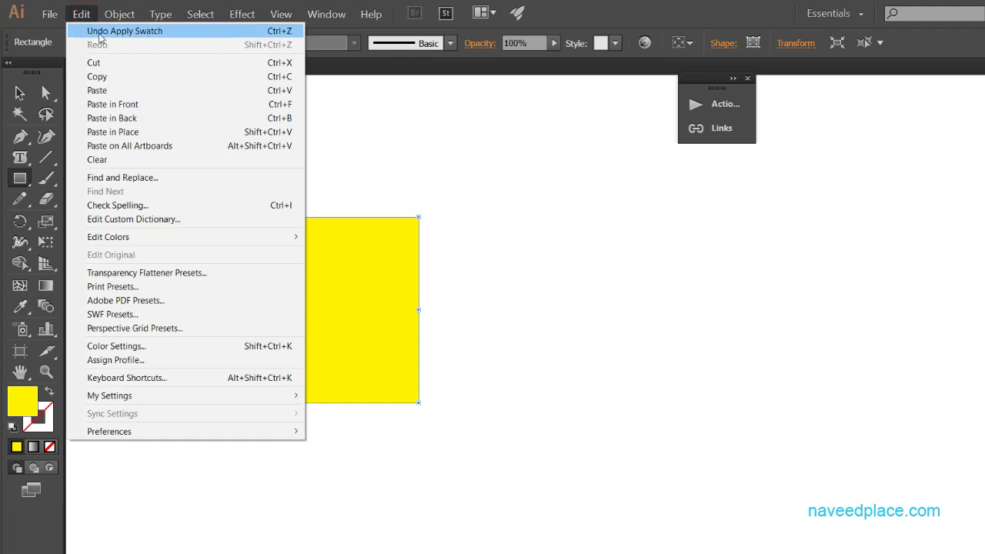
- Undo the yellow fill, then undo the rectangle, using Edit > Undo
{"action": "left_click", "coordinate": [268, 31]}
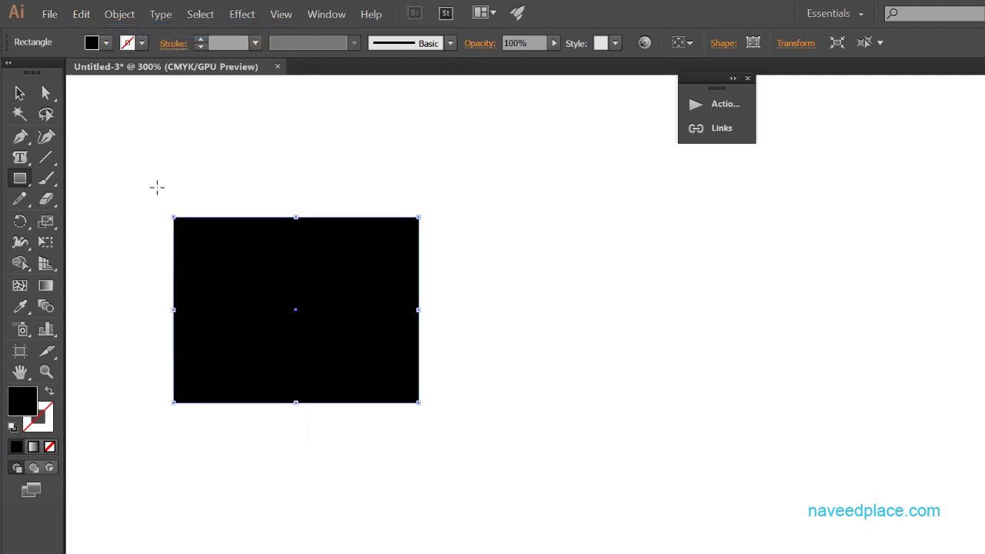
{"action": "left_click", "coordinate": [77, 17]}
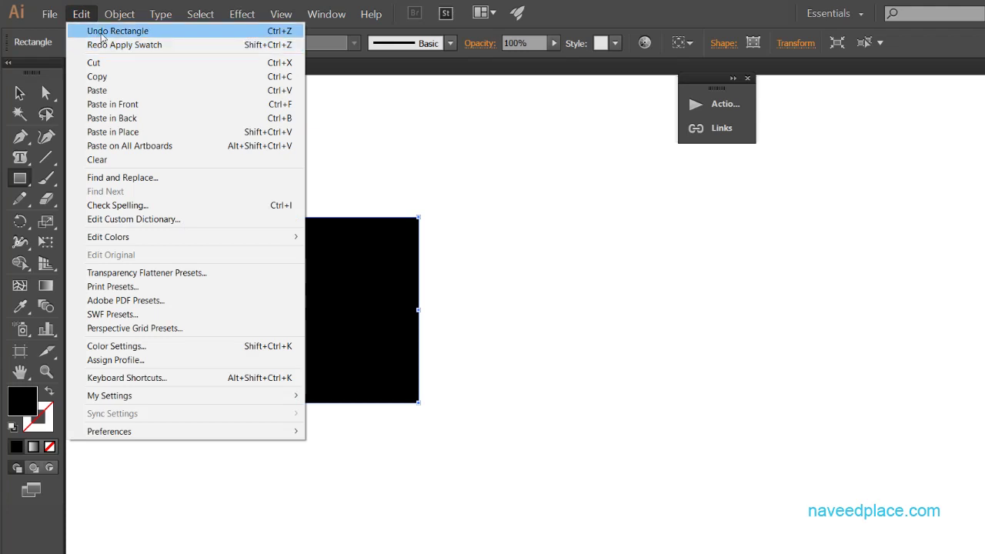
{"action": "left_click", "coordinate": [101, 33]}
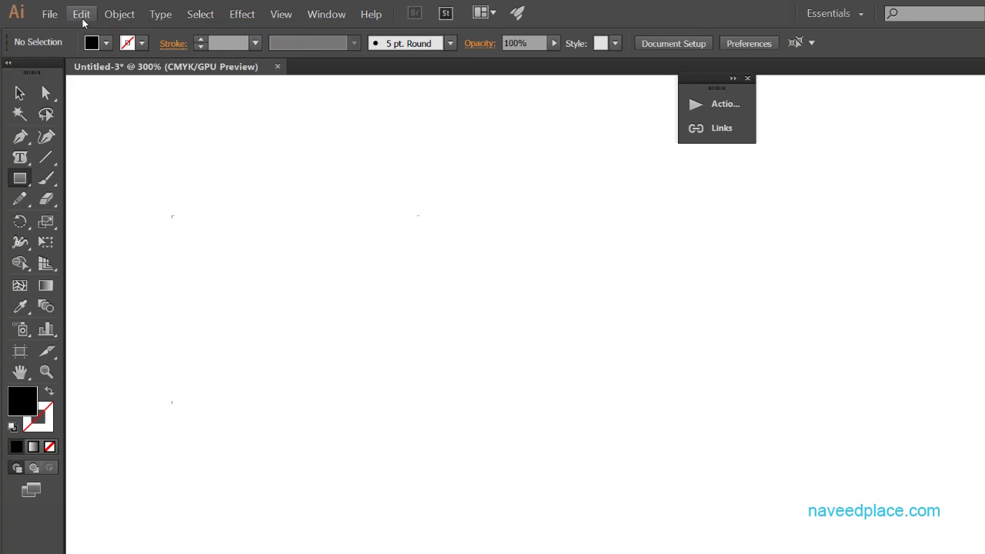
- Redo the rectangle and then its yellow fill with Edit > Redo
{"action": "left_click", "coordinate": [82, 16]}
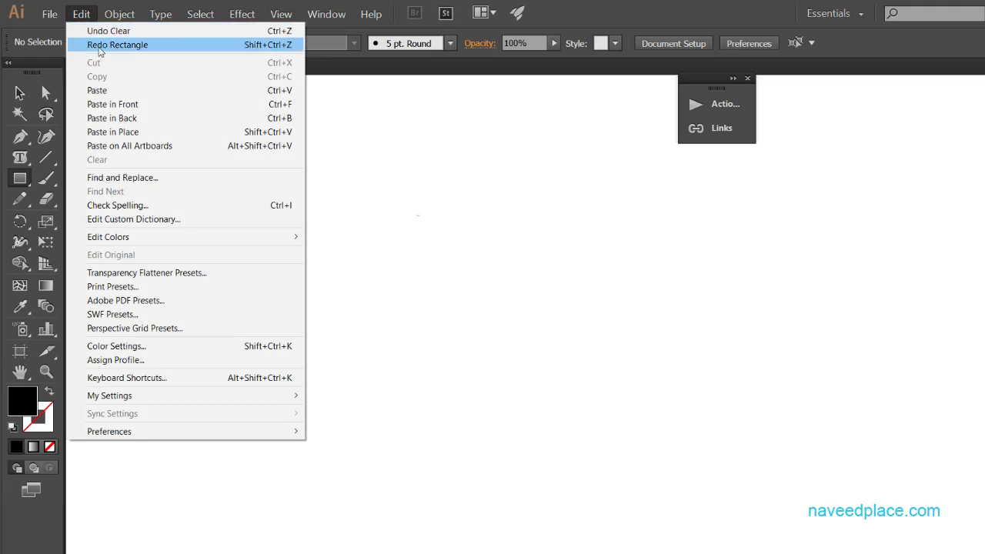
{"action": "left_click", "coordinate": [104, 45]}
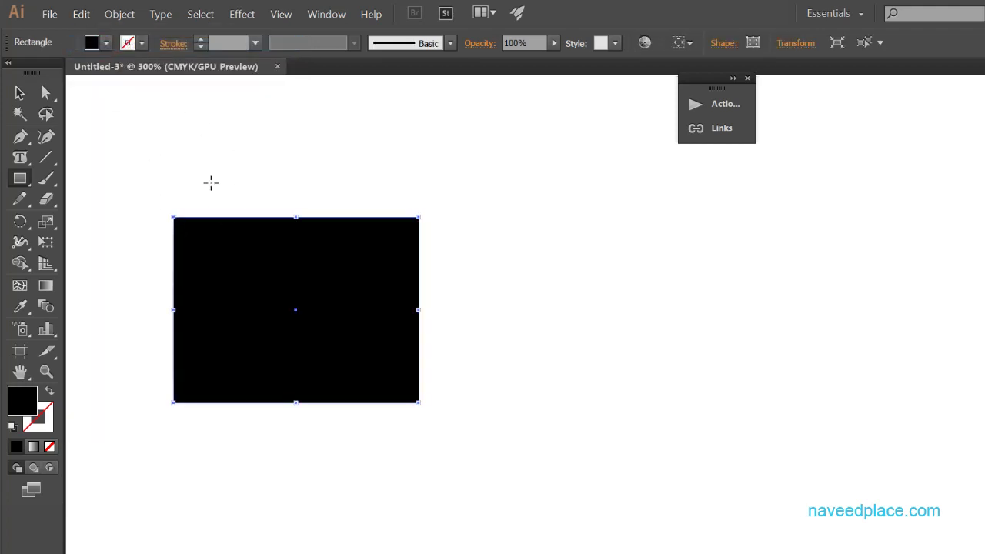
{"action": "left_click", "coordinate": [81, 14]}
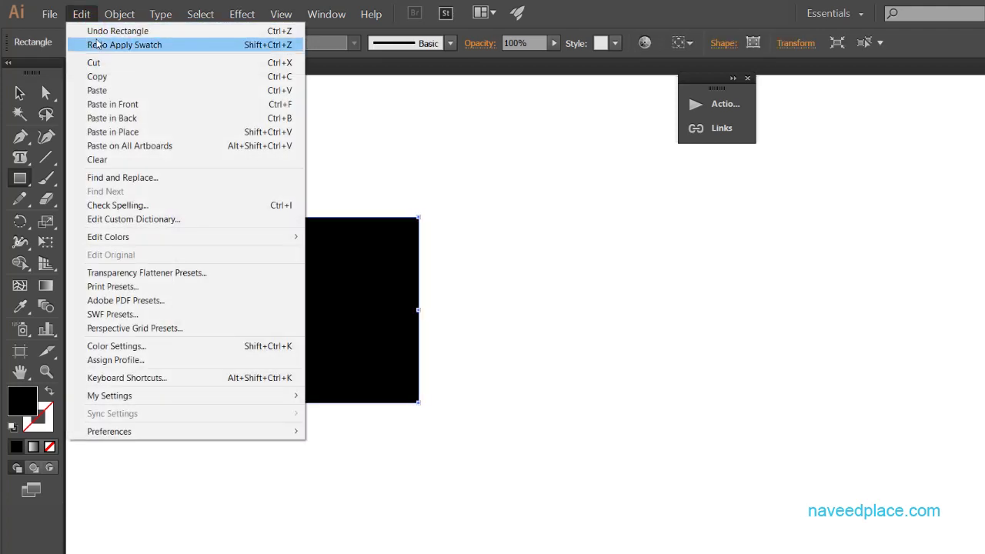
{"action": "left_click", "coordinate": [99, 48]}
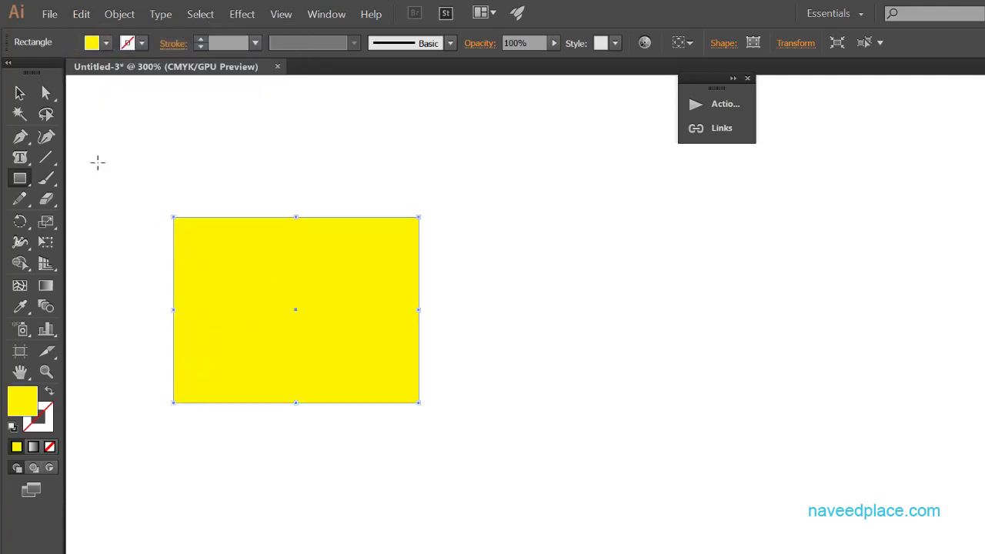
- Paint a horizontal stroke, a W-shaped scribble and a curved stroke in yellow with the Paintbrush
{"action": "left_click", "coordinate": [46, 177]}
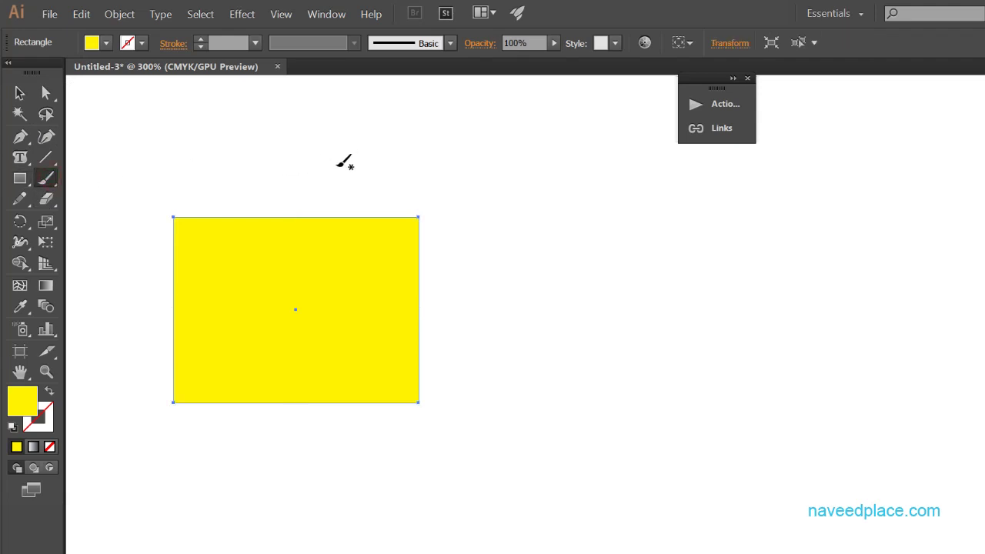
{"action": "mouse_move", "coordinate": [403, 153]}
{"action": "left_mouse_down"}
{"action": "mouse_move", "coordinate": [122, 155]}
{"action": "mouse_move", "coordinate": [128, 174]}
{"action": "mouse_move", "coordinate": [394, 175]}
{"action": "mouse_move", "coordinate": [314, 158]}
{"action": "mouse_move", "coordinate": [271, 129]}
{"action": "mouse_move", "coordinate": [243, 157]}
{"action": "mouse_move", "coordinate": [158, 143]}
{"action": "mouse_move", "coordinate": [204, 128]}
{"action": "left_mouse_up"}
{"action": "mouse_move", "coordinate": [430, 111]}
{"action": "left_mouse_down"}
{"action": "mouse_move", "coordinate": [438, 140]}
{"action": "mouse_move", "coordinate": [479, 127]}
{"action": "mouse_move", "coordinate": [499, 141]}
{"action": "left_mouse_up"}
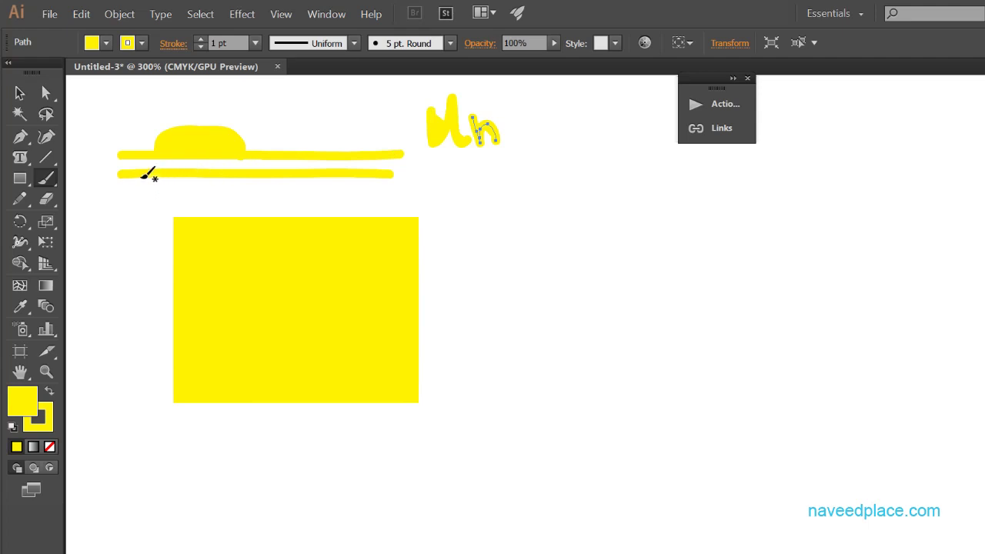
{"action": "mouse_move", "coordinate": [139, 179]}
{"action": "left_mouse_down"}
{"action": "mouse_move", "coordinate": [169, 198]}
{"action": "mouse_move", "coordinate": [184, 170]}
{"action": "mouse_move", "coordinate": [350, 176]}
{"action": "left_mouse_up"}
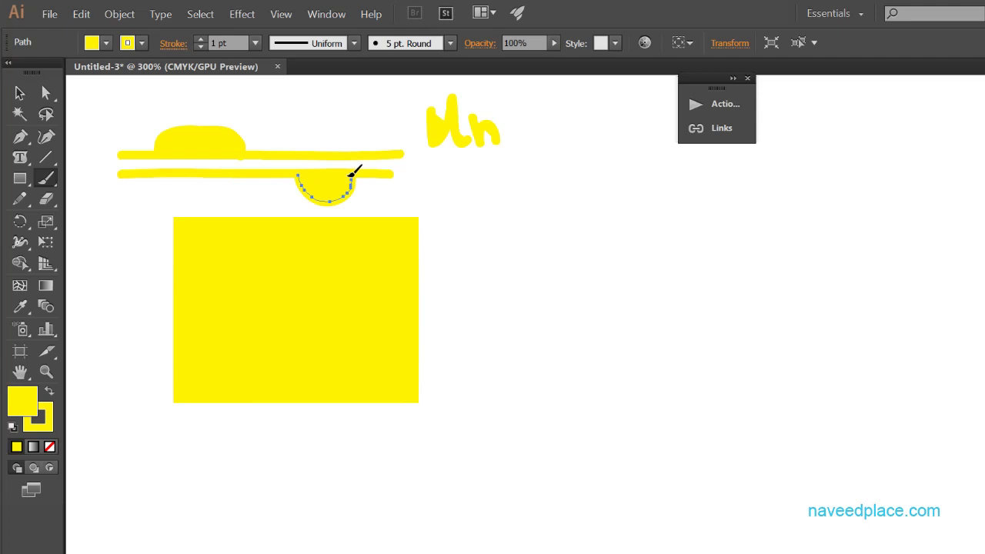
- Add a small yellow dot on empty canvas and nudge the rectangle down-left
{"action": "left_click", "coordinate": [82, 14]}
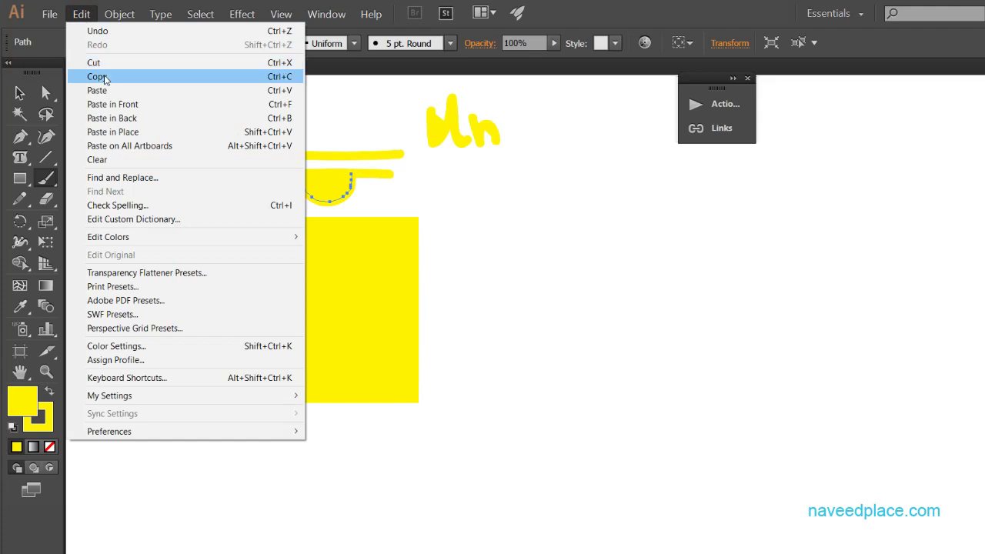
{"action": "left_click", "coordinate": [593, 358]}
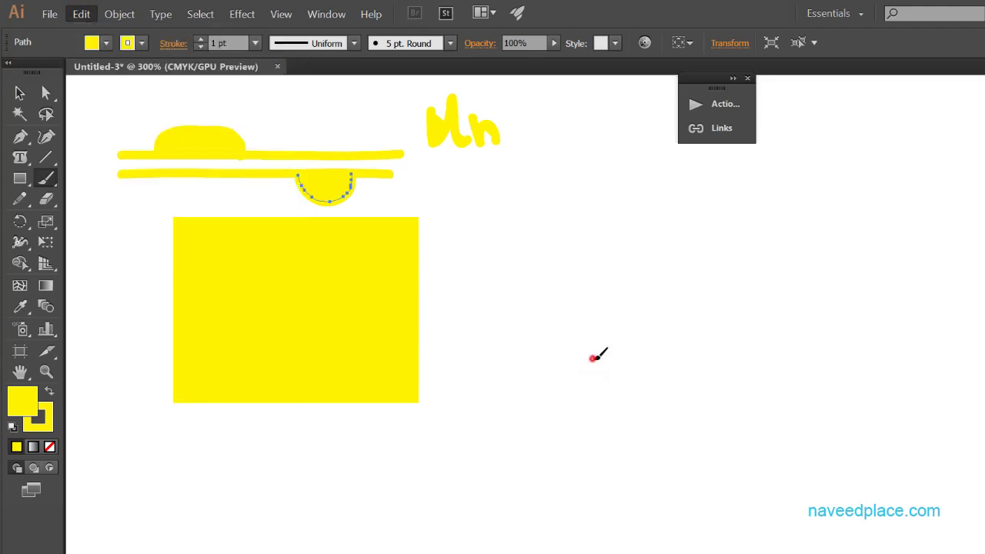
{"action": "left_click", "coordinate": [19, 93]}
{"action": "left_click_drag", "start_coordinate": [261, 287], "coordinate": [241, 309]}
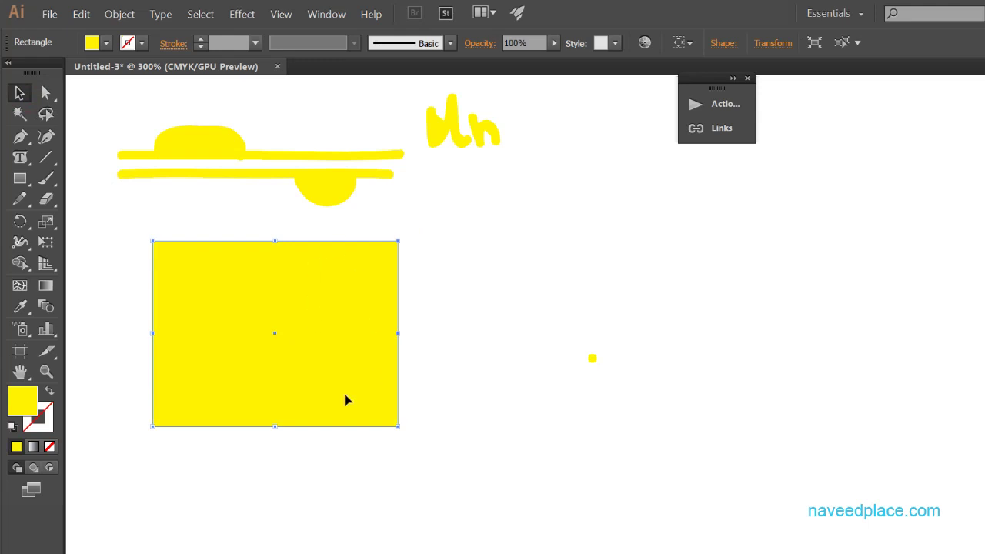
- Select the yellow rectangle, copy it, and paste a duplicate beside it via Edit
{"action": "left_click", "coordinate": [137, 243]}
{"action": "left_click_drag", "start_coordinate": [135, 245], "coordinate": [427, 479]}
{"action": "left_click", "coordinate": [81, 14]}
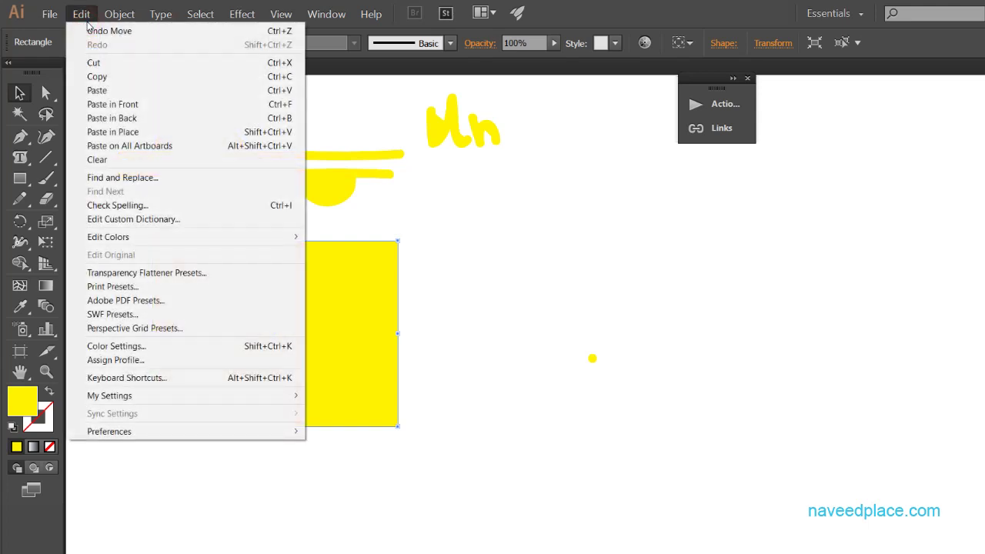
{"action": "left_click", "coordinate": [100, 77]}
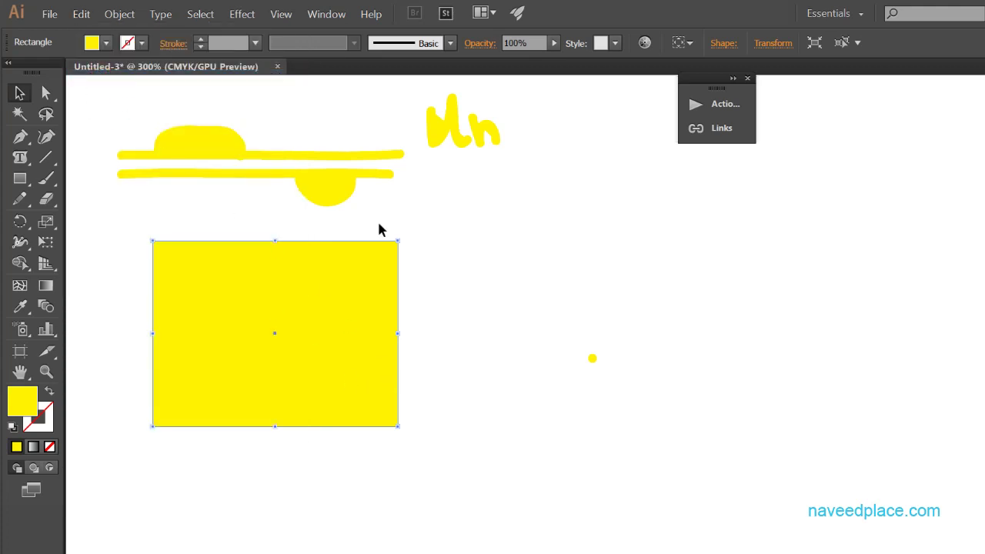
{"action": "left_click", "coordinate": [80, 16]}
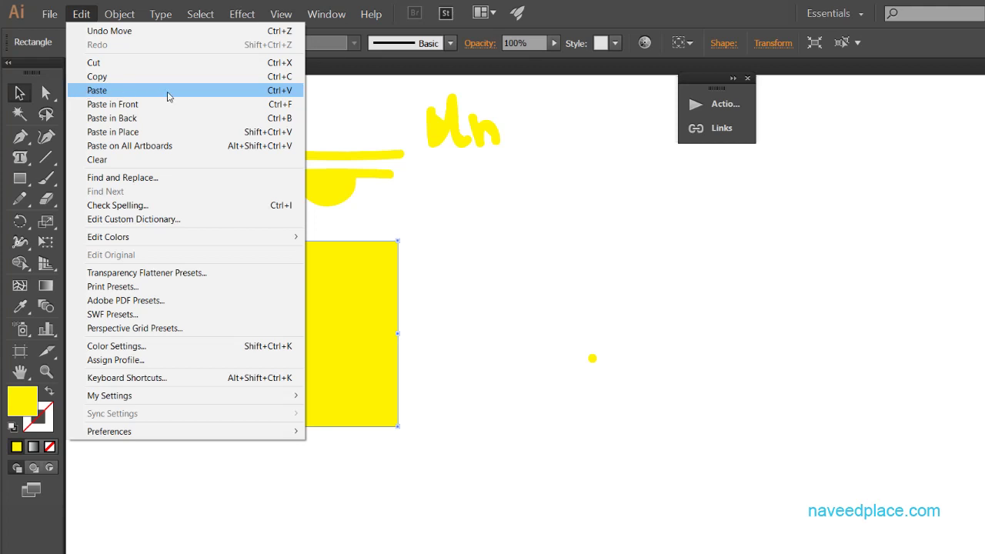
{"action": "left_click", "coordinate": [95, 93]}
{"action": "left_click", "coordinate": [80, 14]}
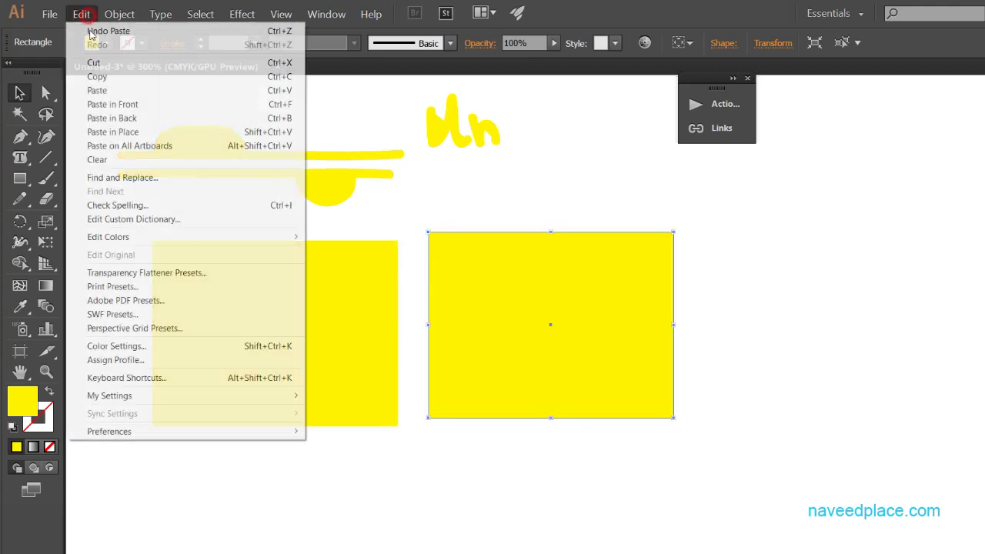
{"action": "left_click", "coordinate": [141, 94]}
{"action": "left_click", "coordinate": [86, 15]}
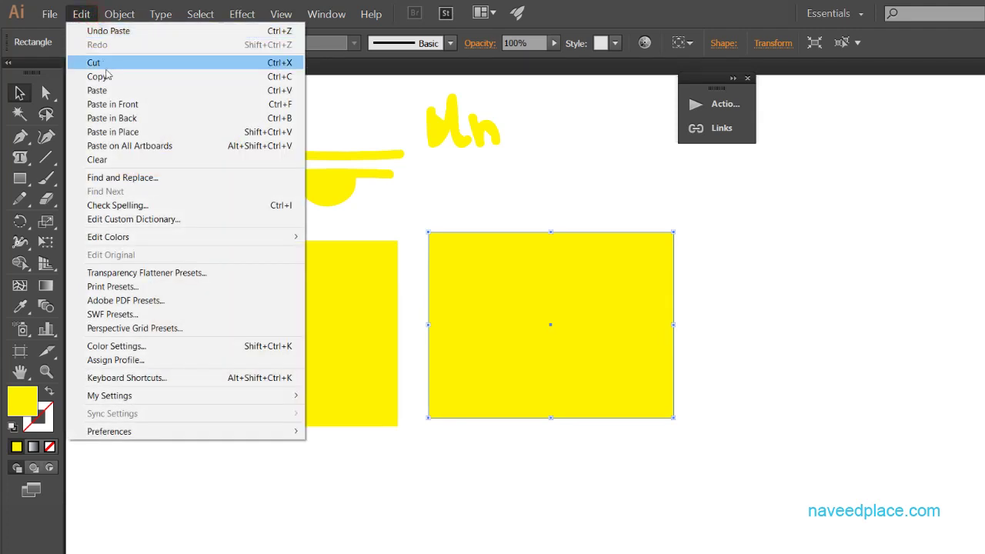
{"action": "left_click", "coordinate": [100, 90]}
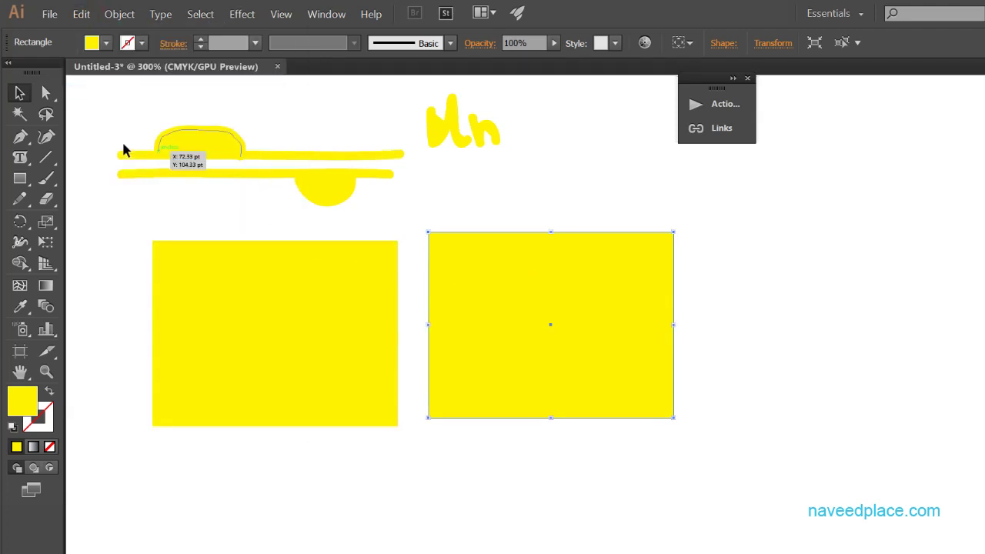
- Move the pasted rectangle around and Alt-drag two more duplicates down-right and below
{"action": "left_click", "coordinate": [22, 94]}
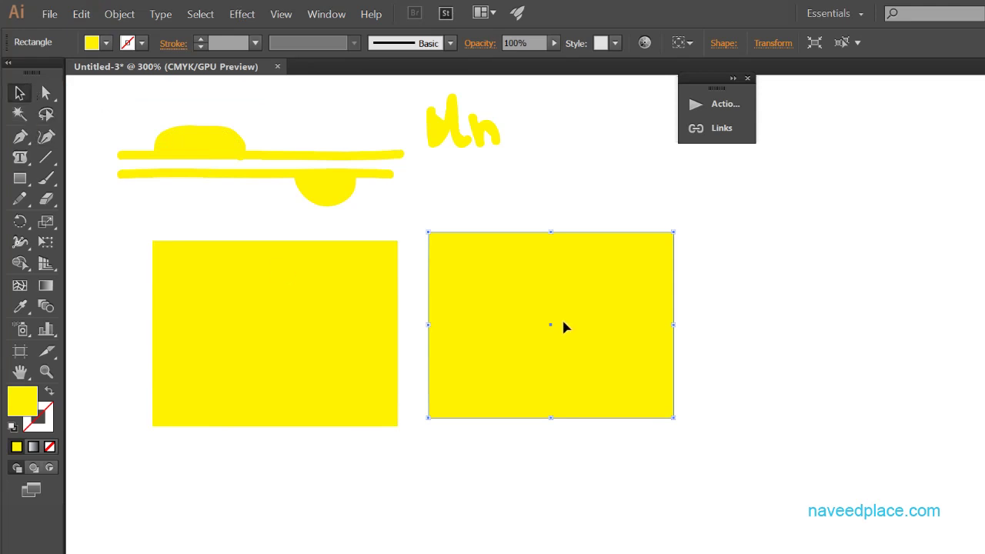
{"action": "left_click_drag", "start_coordinate": [561, 317], "coordinate": [758, 248]}
{"action": "left_click_drag", "start_coordinate": [590, 372], "coordinate": [751, 466]}
{"action": "left_click_drag", "start_coordinate": [515, 374], "coordinate": [515, 486]}
{"action": "mouse_move", "coordinate": [505, 317]}
{"action": "left_mouse_down"}
{"action": "mouse_move", "coordinate": [471, 259]}
{"action": "mouse_move", "coordinate": [467, 184]}
{"action": "left_mouse_up"}
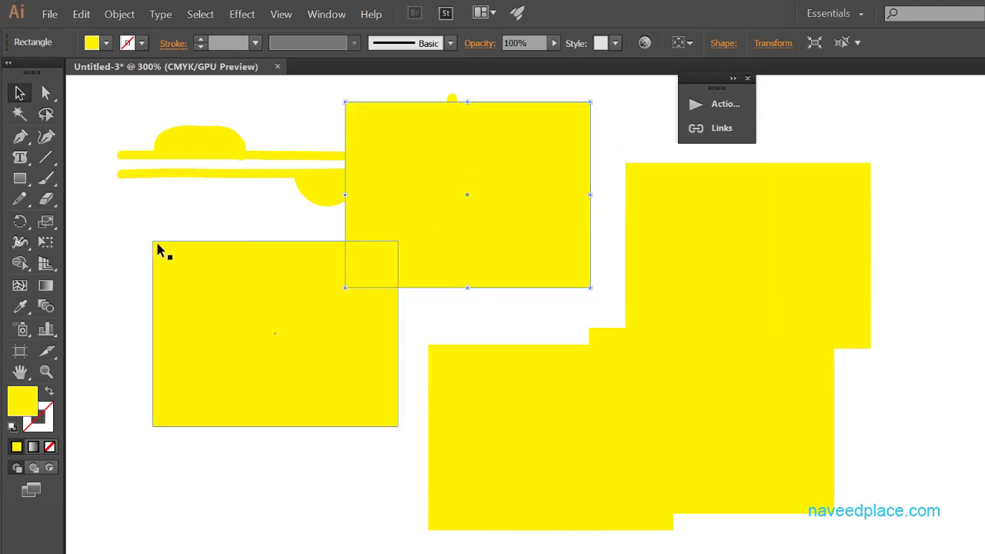
- Marquee-select several rectangles, make the left one the key object, and dismiss the Edit menu
{"action": "left_click_drag", "start_coordinate": [151, 242], "coordinate": [445, 470]}
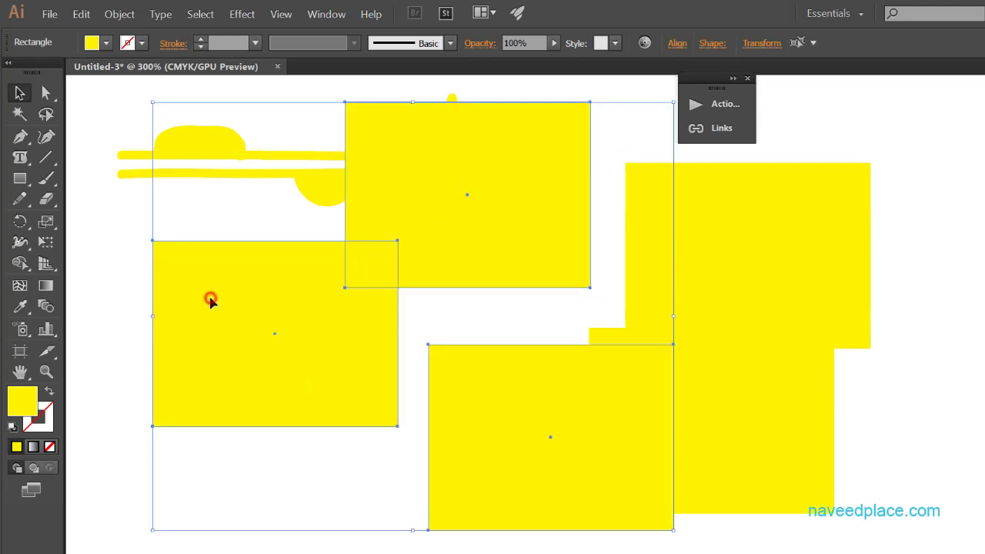
{"action": "left_click", "coordinate": [210, 300]}
{"action": "left_click", "coordinate": [300, 337]}
{"action": "left_click", "coordinate": [299, 336]}
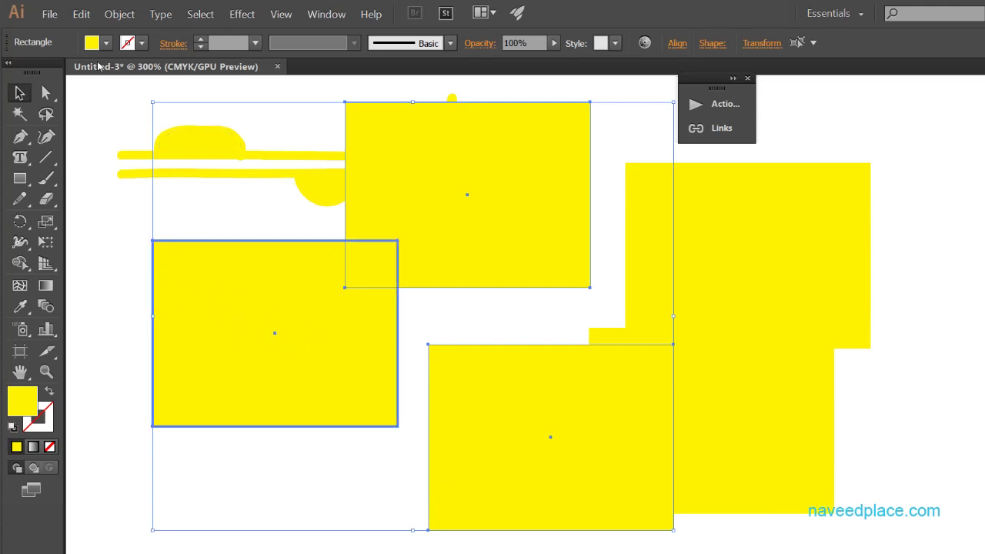
{"action": "left_click", "coordinate": [82, 14]}
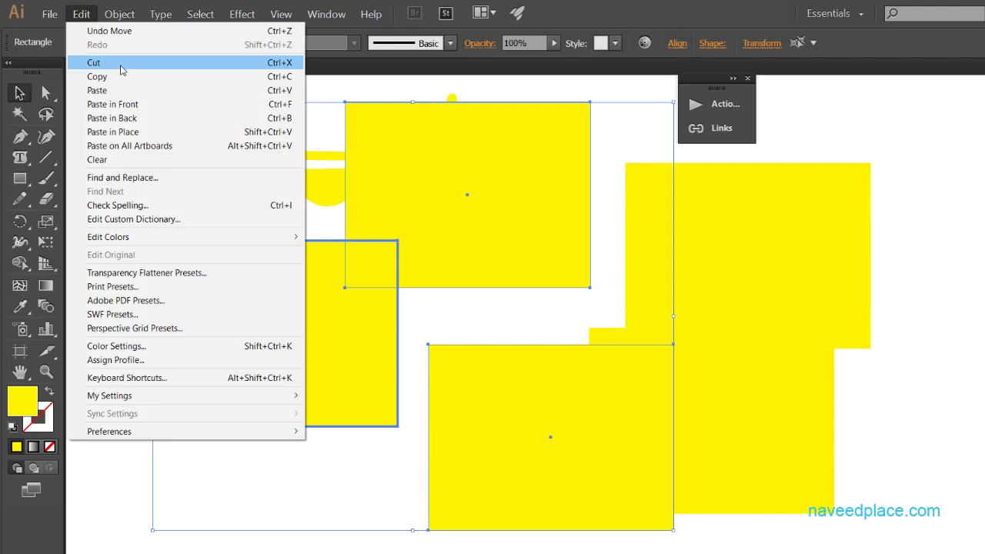
{"action": "left_click", "coordinate": [455, 309]}
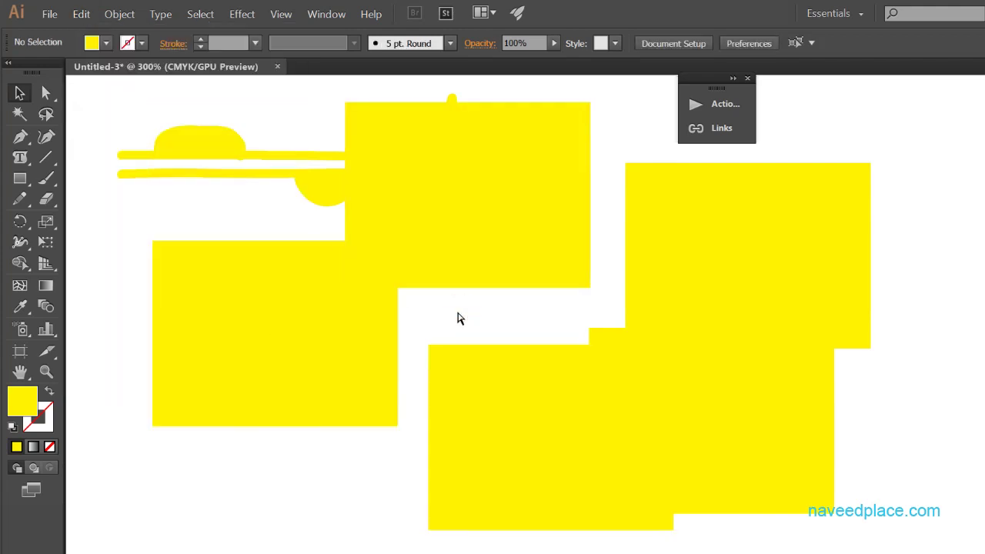
- Delete every shape with Ctrl+A and Delete, then draw a fresh rectangle
{"action": "key", "text": "ctrl+a"}
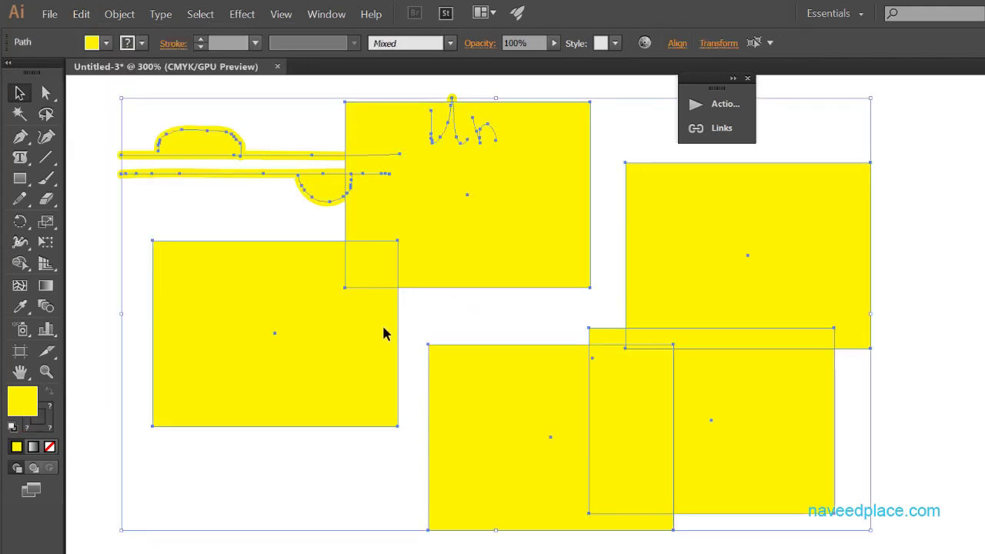
{"action": "key", "text": "Delete"}
{"action": "left_click", "coordinate": [23, 179]}
{"action": "left_click_drag", "start_coordinate": [178, 196], "coordinate": [418, 373]}
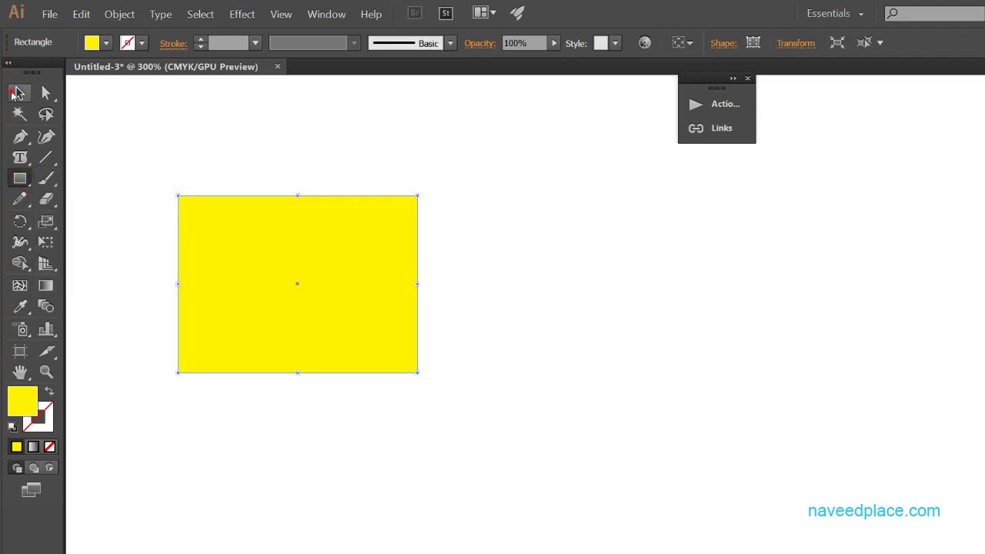
- Select the new yellow rectangle and cut it with Edit > Cut
{"action": "left_click", "coordinate": [19, 93]}
{"action": "left_click_drag", "start_coordinate": [155, 155], "coordinate": [534, 410]}
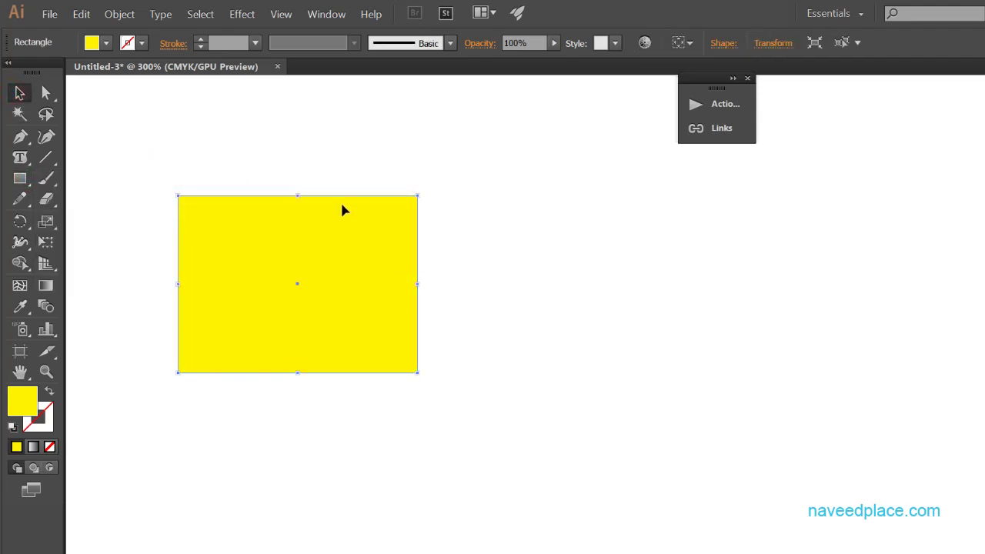
{"action": "left_click", "coordinate": [71, 16]}
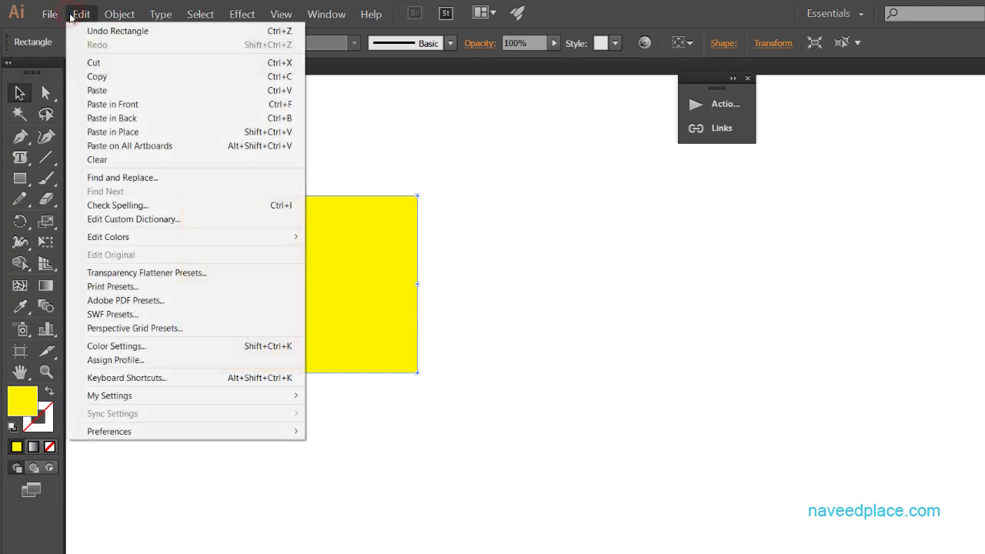
{"action": "left_click", "coordinate": [71, 16]}
{"action": "left_click", "coordinate": [80, 14]}
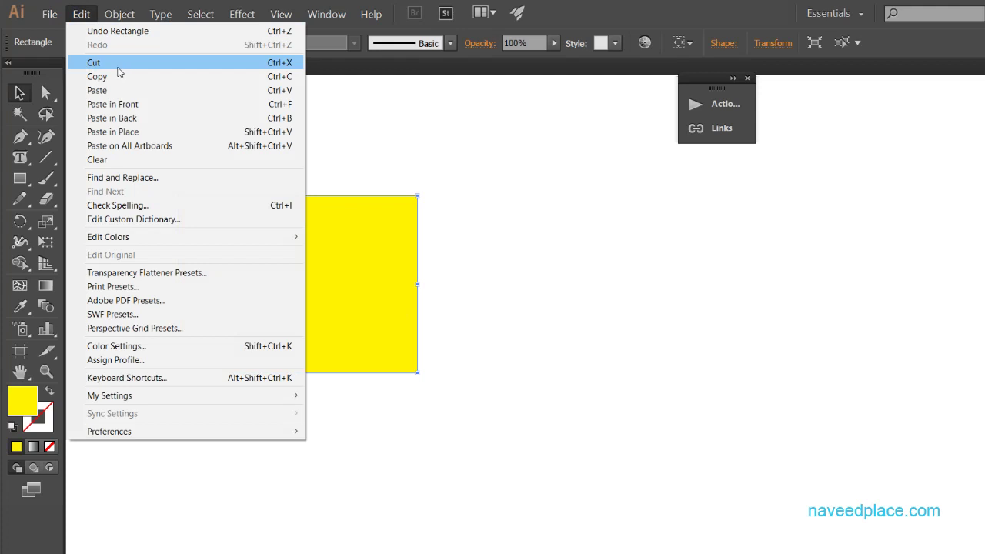
{"action": "left_click", "coordinate": [94, 63]}
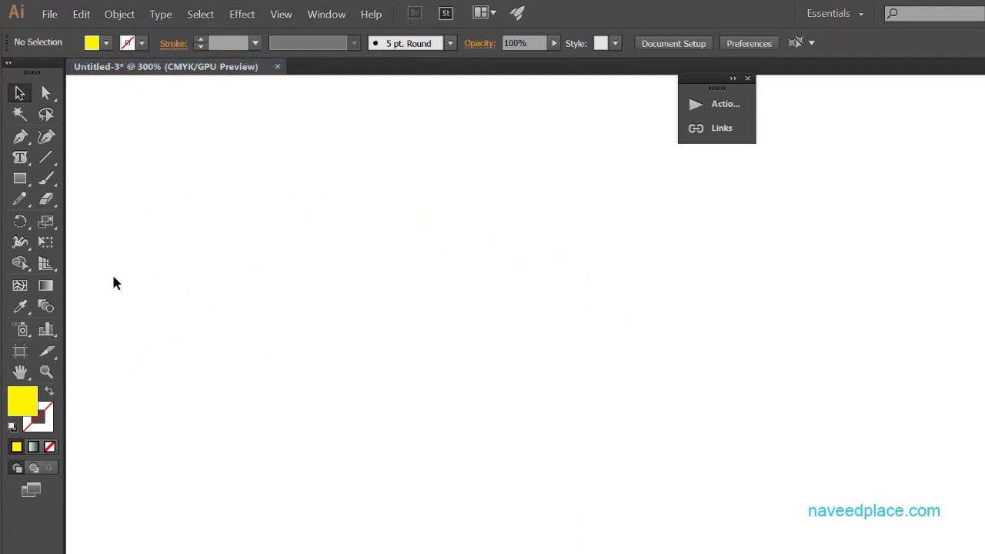
- Paste the cut rectangle back, copy it, paste more copies and move one right
{"action": "left_click", "coordinate": [81, 14]}
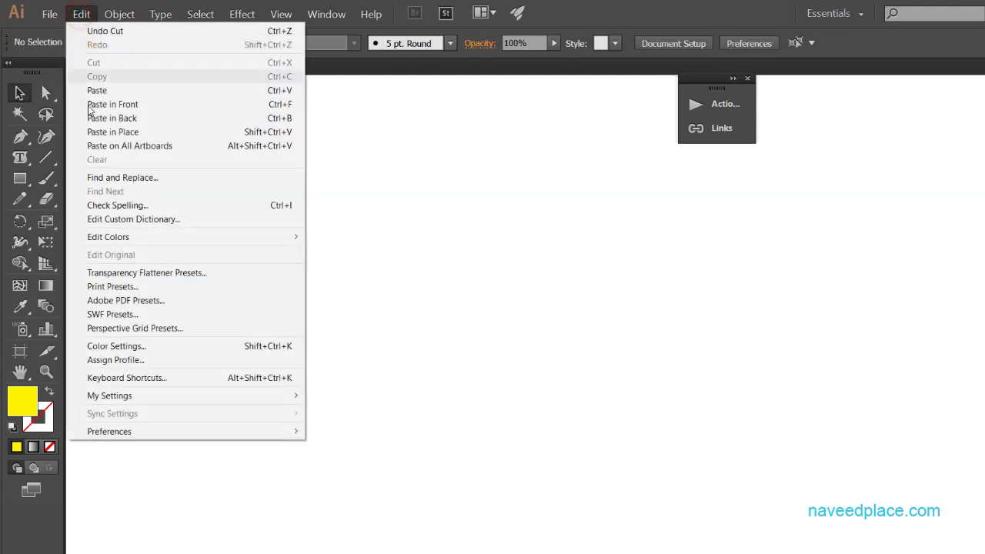
{"action": "left_click", "coordinate": [92, 88]}
{"action": "left_click", "coordinate": [84, 15]}
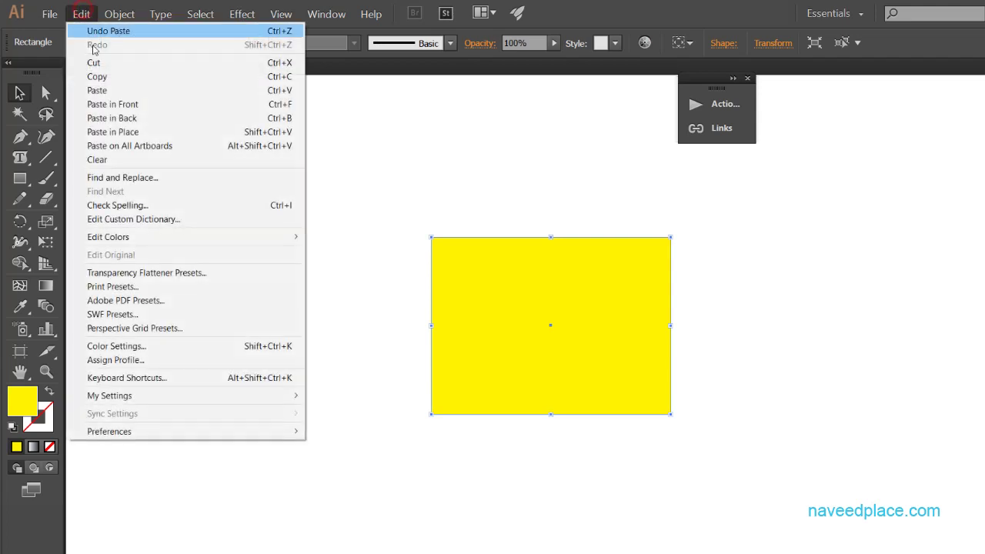
{"action": "left_click", "coordinate": [103, 102]}
{"action": "left_click", "coordinate": [120, 82]}
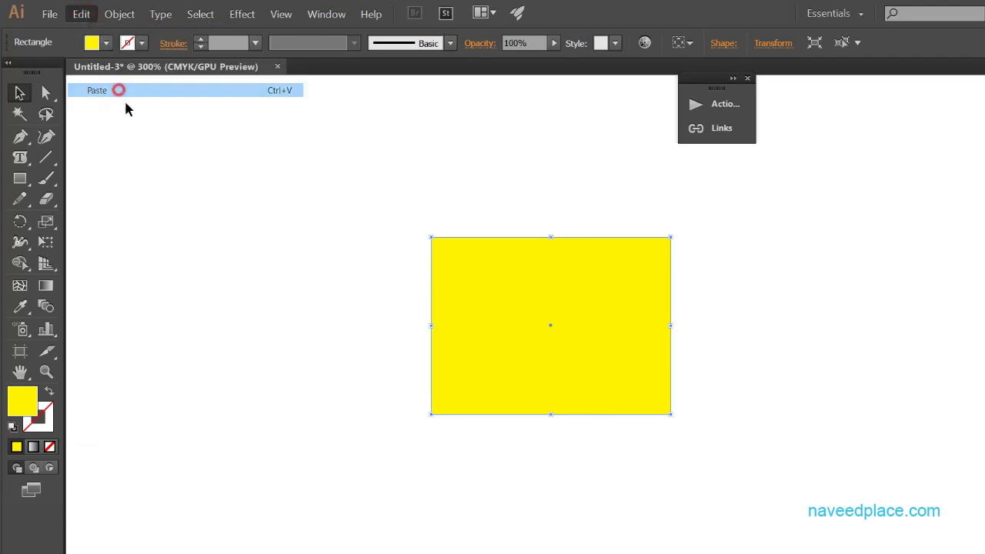
{"action": "key", "text": "ctrl+v"}
{"action": "key", "text": "ctrl+v"}
{"action": "left_click_drag", "start_coordinate": [452, 372], "coordinate": [564, 406]}
- Drag another rectangle aside and select the bottom rectangle
{"action": "left_click", "coordinate": [81, 14]}
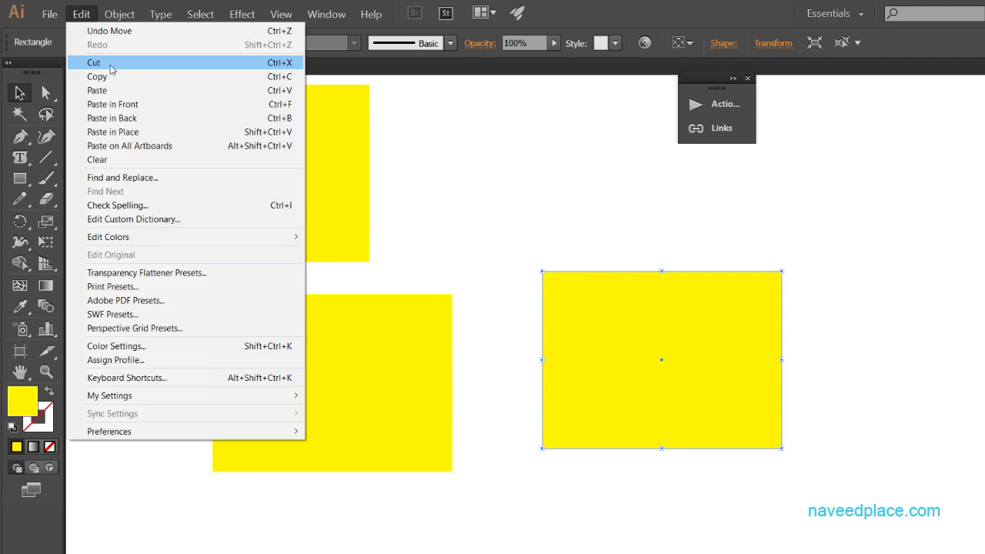
{"action": "left_click", "coordinate": [475, 251]}
{"action": "left_click_drag", "start_coordinate": [181, 303], "coordinate": [291, 325]}
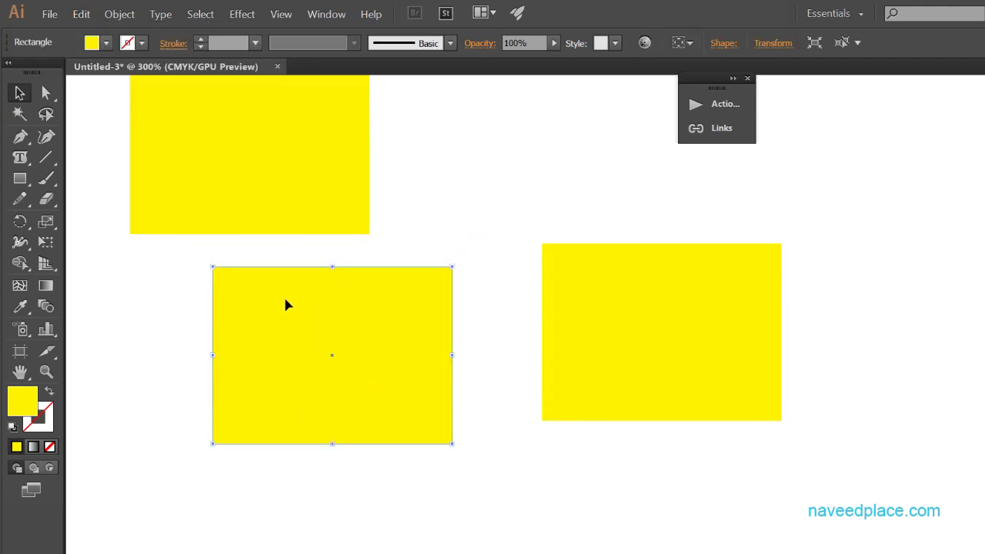
{"action": "left_click", "coordinate": [86, 17]}
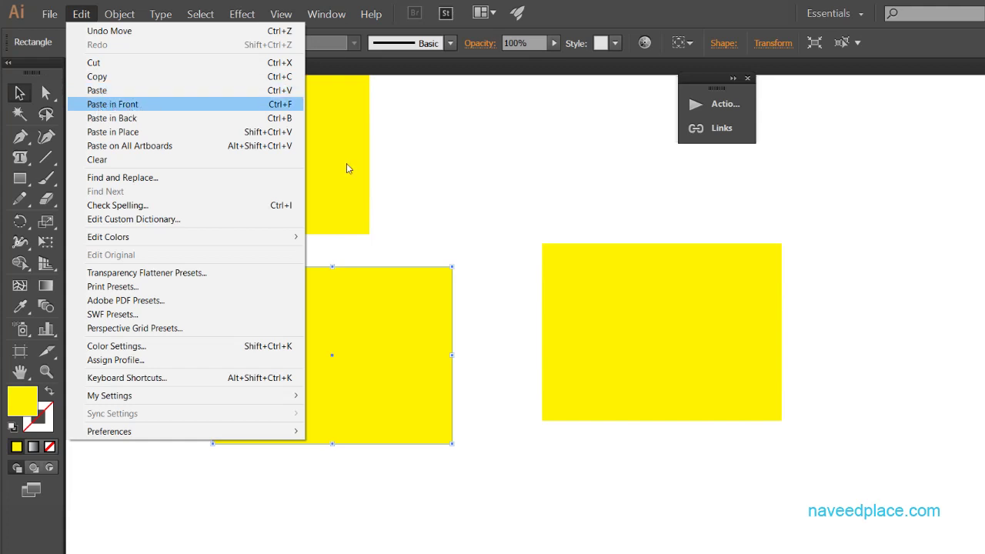
{"action": "left_click", "coordinate": [406, 188]}
{"action": "left_click", "coordinate": [347, 332]}
- Delete the three rectangles and draw a new yellow rectangle
{"action": "key", "text": "ctrl+a"}
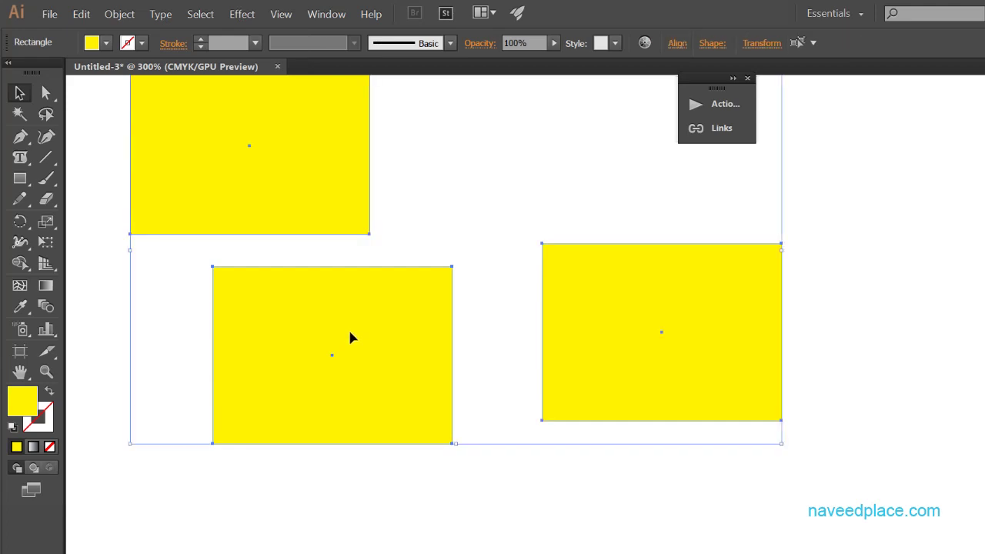
{"action": "key", "text": "Delete"}
{"action": "left_click", "coordinate": [31, 182]}
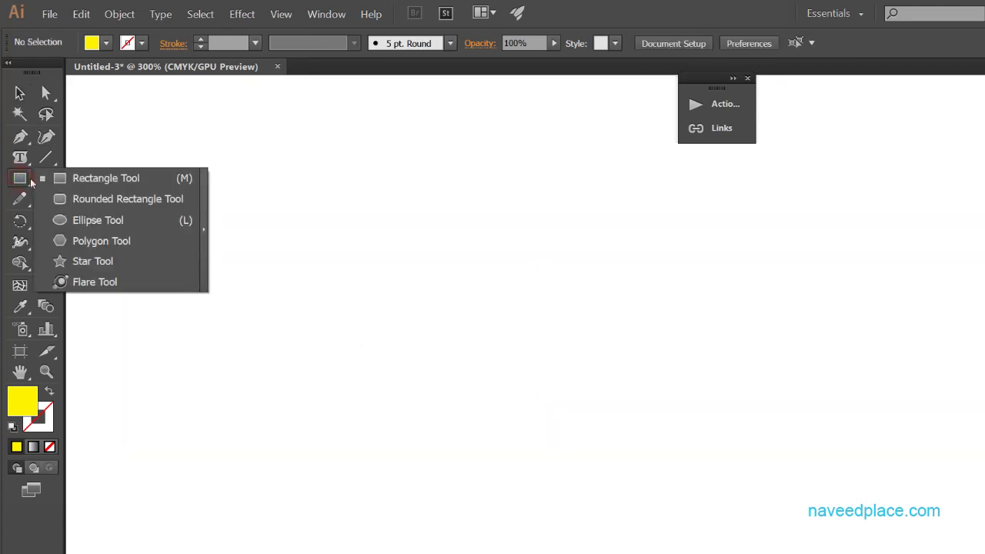
{"action": "left_click", "coordinate": [105, 178]}
{"action": "left_click_drag", "start_coordinate": [235, 206], "coordinate": [509, 410]}
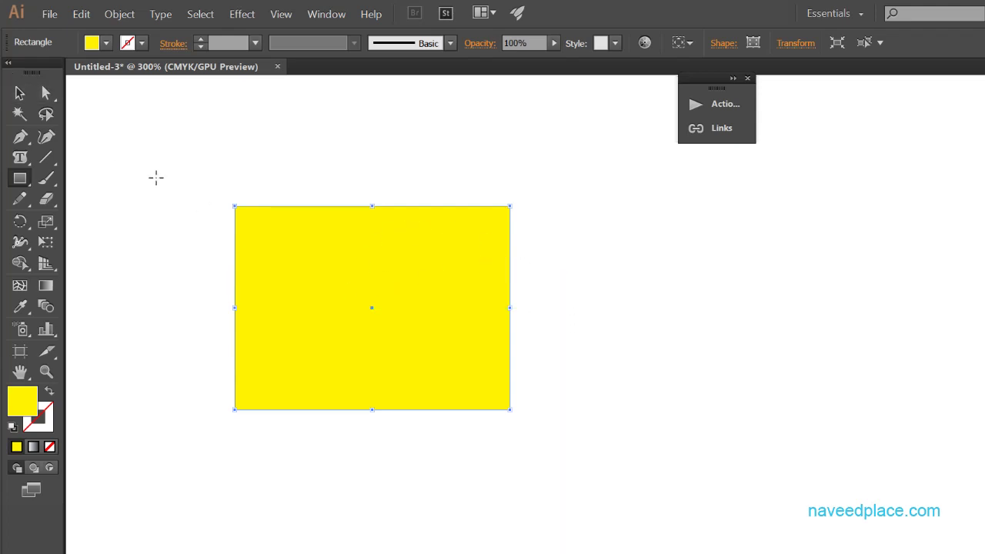
- Copy the rectangle and use Edit > Paste in Front to stack a copy on it
{"action": "left_click", "coordinate": [82, 14]}
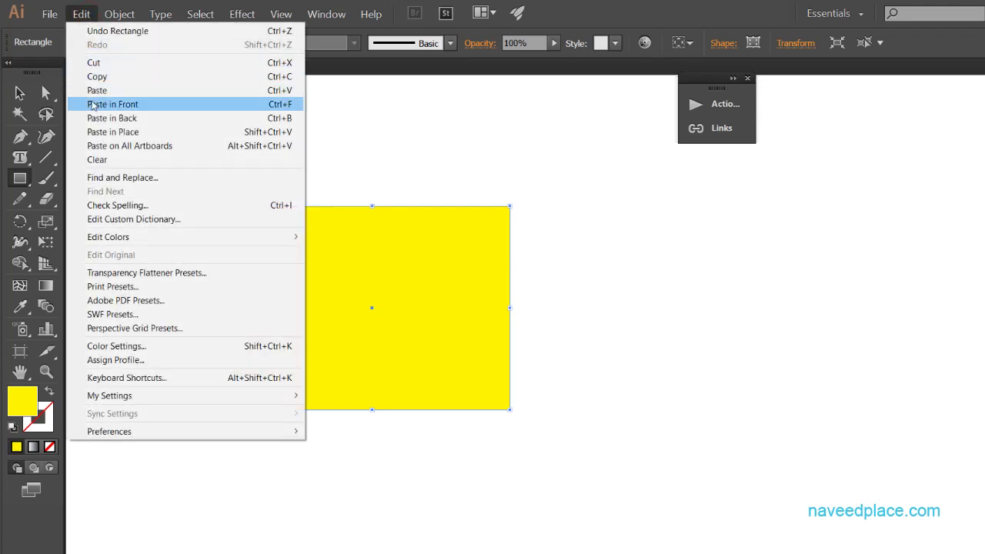
{"action": "left_click", "coordinate": [98, 77]}
{"action": "left_click", "coordinate": [82, 14]}
{"action": "left_click", "coordinate": [111, 105]}
- Try dragging the front copy to the right twice, undoing each move with Ctrl+Z
{"action": "left_click", "coordinate": [19, 92]}
{"action": "left_click", "coordinate": [402, 305]}
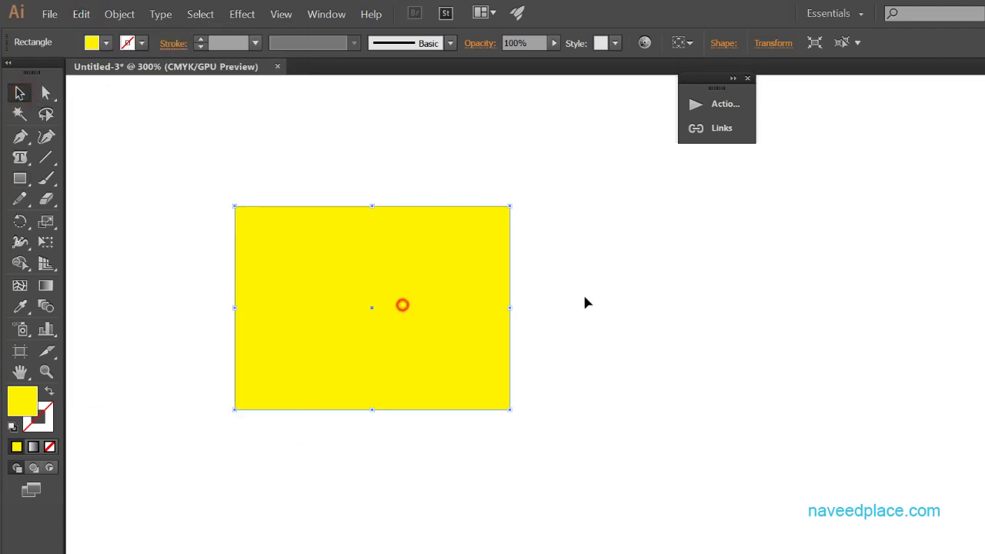
{"action": "left_click_drag", "start_coordinate": [585, 303], "coordinate": [677, 298]}
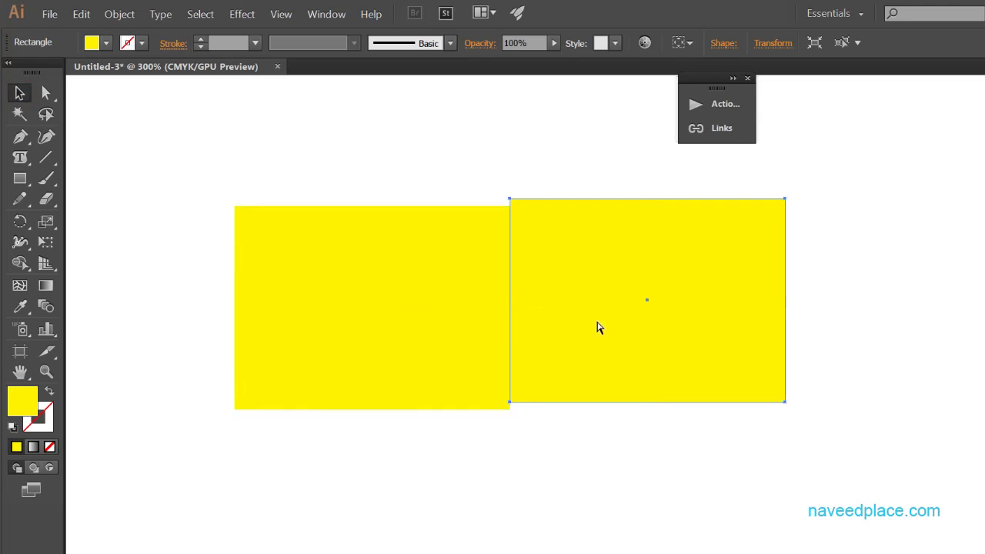
{"action": "key", "text": "ctrl+z"}
{"action": "left_click_drag", "start_coordinate": [428, 293], "coordinate": [643, 301]}
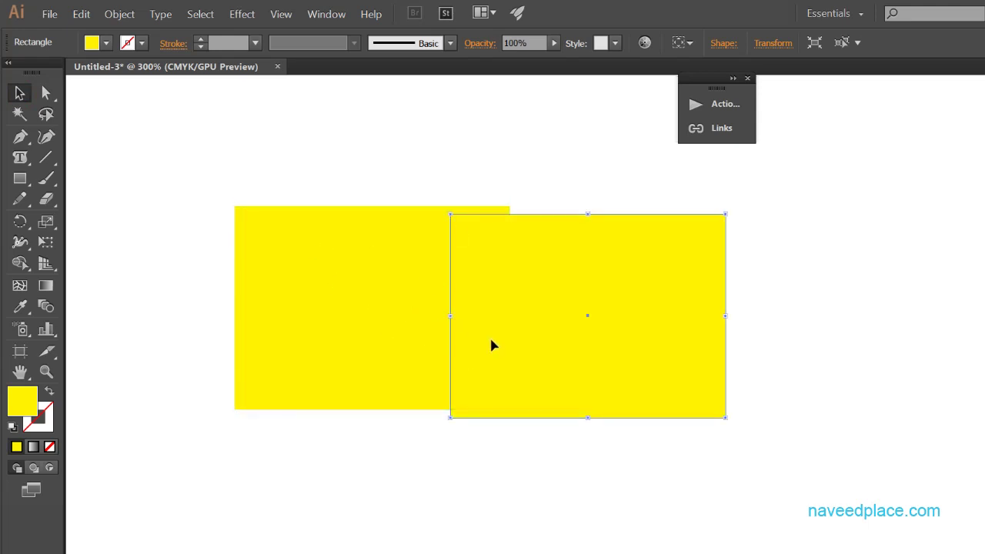
{"action": "key", "text": "ctrl+z"}
- Use Edit > Paste in Place to put a copy exactly over the original rectangle
{"action": "left_click", "coordinate": [81, 14]}
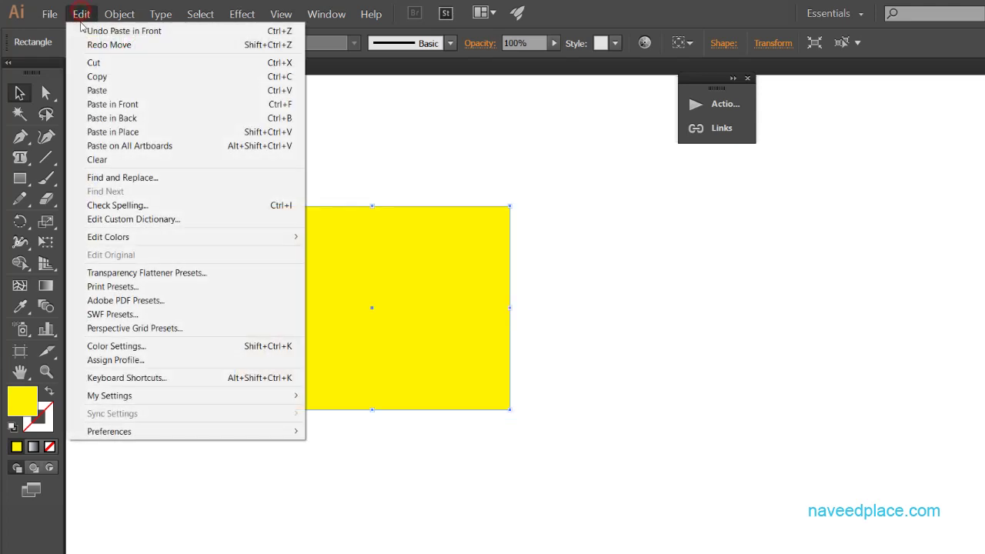
{"action": "left_click", "coordinate": [532, 194]}
{"action": "left_click", "coordinate": [532, 194]}
{"action": "left_click", "coordinate": [77, 15]}
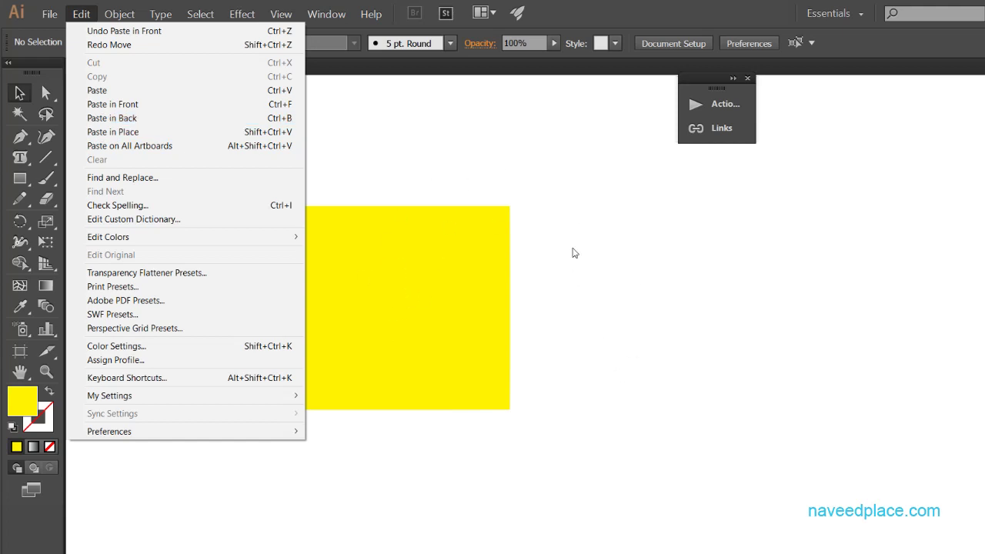
{"action": "left_click", "coordinate": [136, 133]}
- Drag the copy right and the original up-left, then deselect on empty canvas
{"action": "left_click_drag", "start_coordinate": [328, 305], "coordinate": [570, 285]}
{"action": "left_click_drag", "start_coordinate": [384, 297], "coordinate": [373, 167]}
{"action": "left_click", "coordinate": [80, 14]}
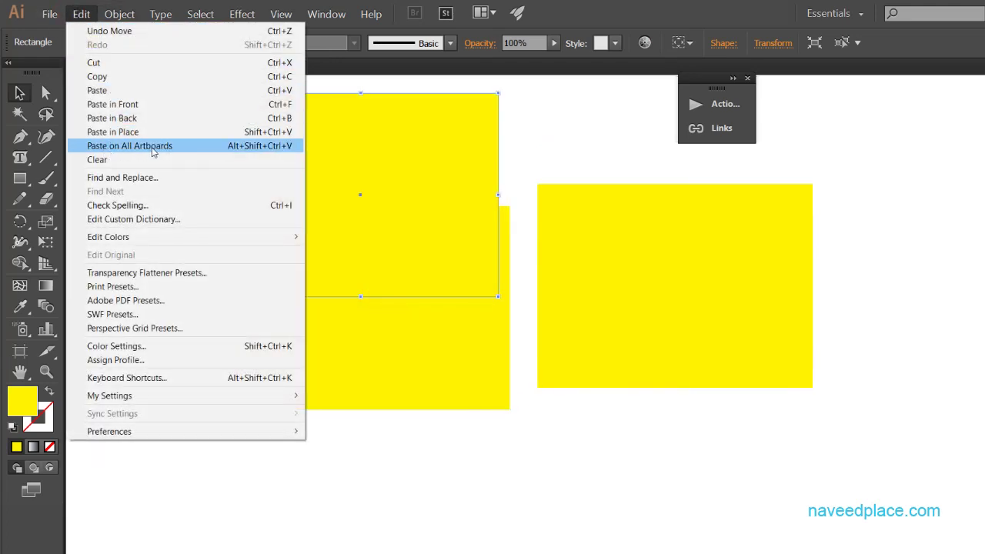
{"action": "left_click", "coordinate": [440, 482]}
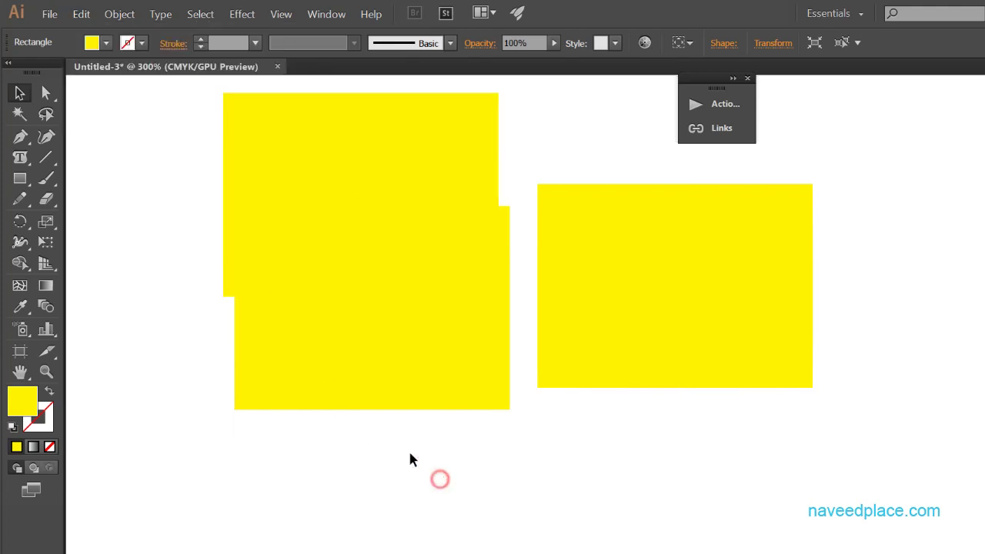
- Zoom out and pan the view so all three artboards are visible
{"action": "left_click", "coordinate": [46, 372]}
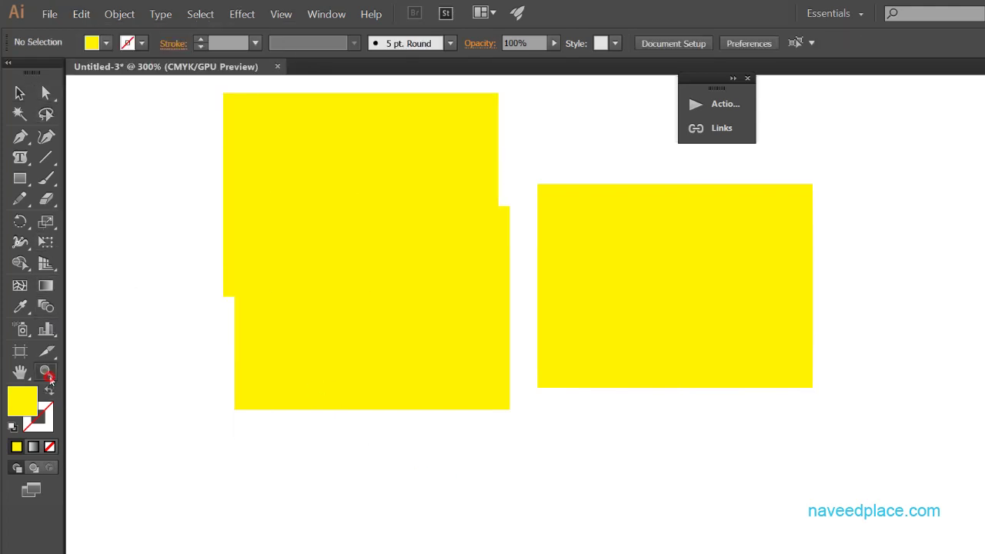
{"action": "left_click", "coordinate": [293, 324], "text": "alt"}
{"action": "left_click", "coordinate": [289, 323], "text": "alt"}
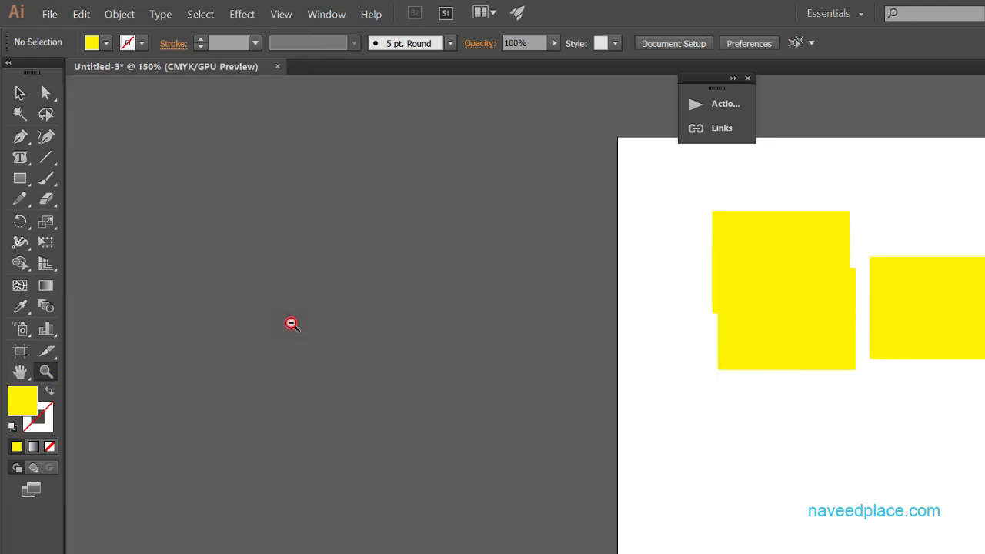
{"action": "left_click", "coordinate": [288, 323], "text": "alt"}
{"action": "left_click", "coordinate": [496, 339], "text": "alt"}
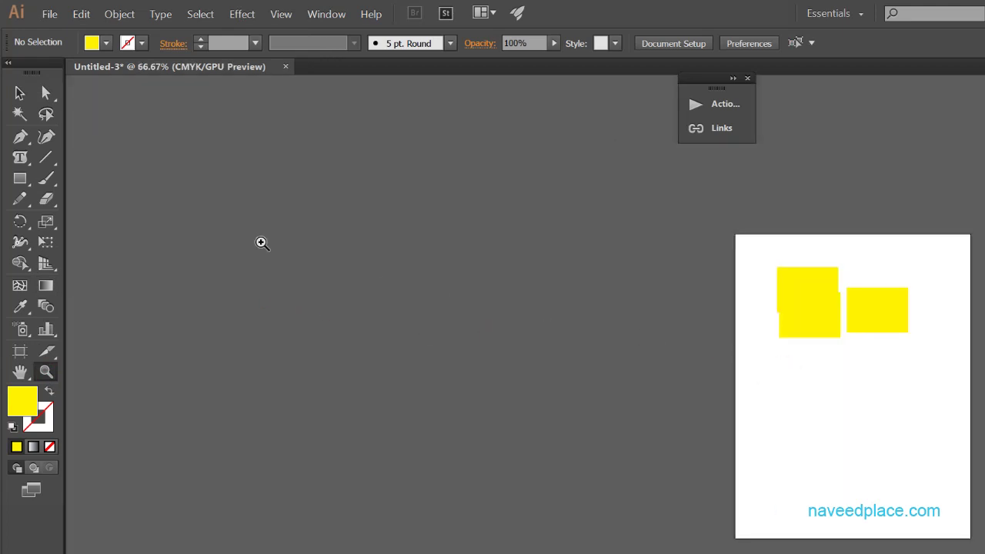
{"action": "left_click", "coordinate": [651, 292]}
{"action": "left_click_drag", "start_coordinate": [583, 281], "coordinate": [275, 272]}
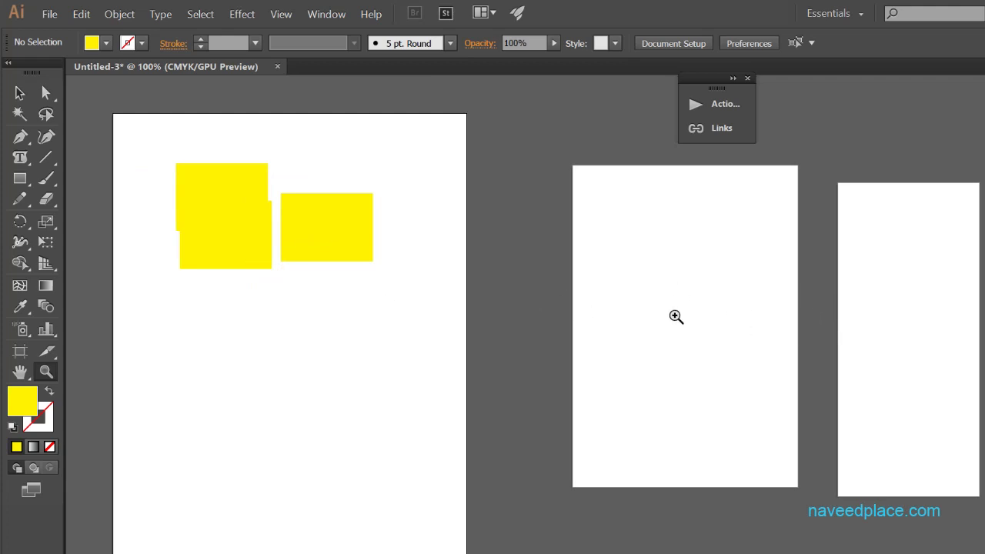
- Select the right yellow rectangle, copy it, and use Paste on All Artboards
{"action": "left_click", "coordinate": [19, 92]}
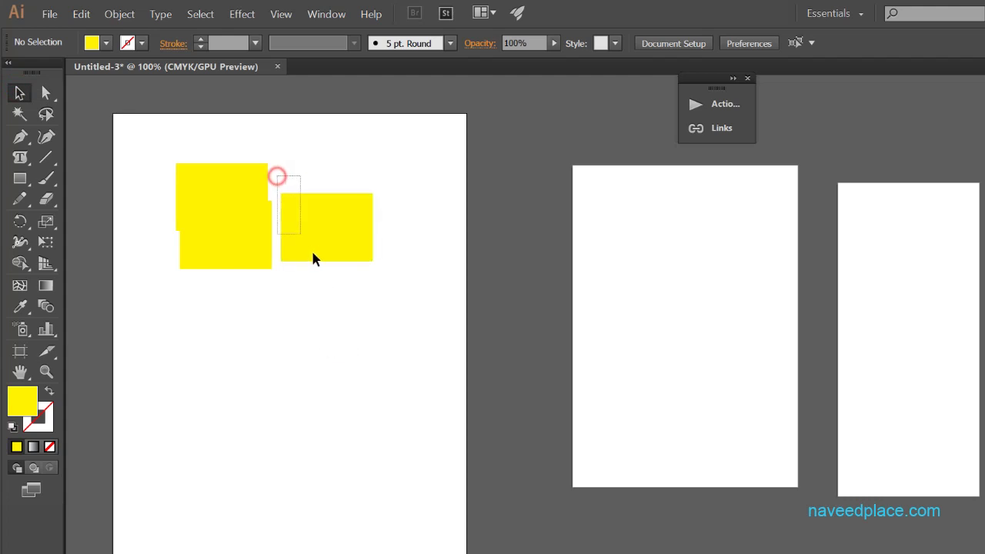
{"action": "left_click_drag", "start_coordinate": [313, 252], "coordinate": [408, 268]}
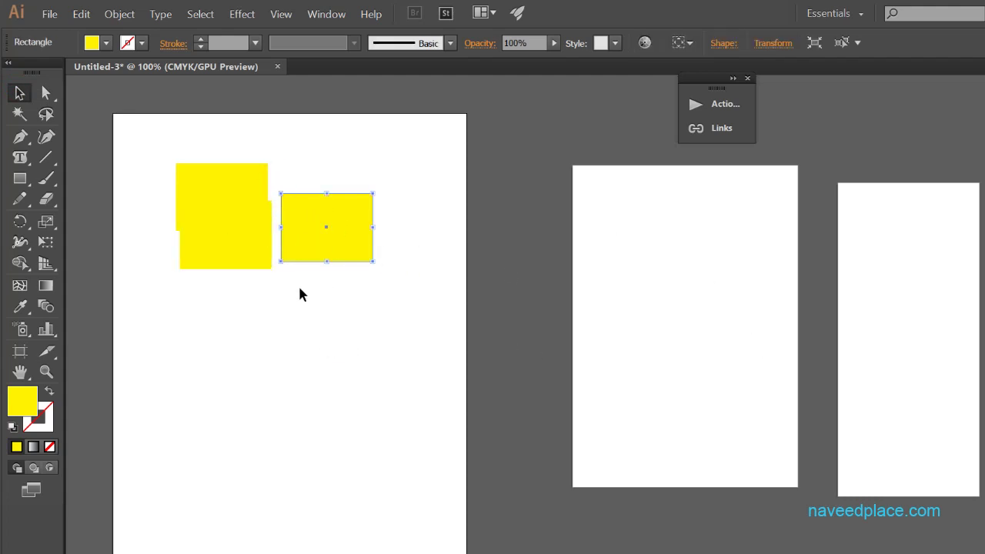
{"action": "left_click", "coordinate": [81, 13]}
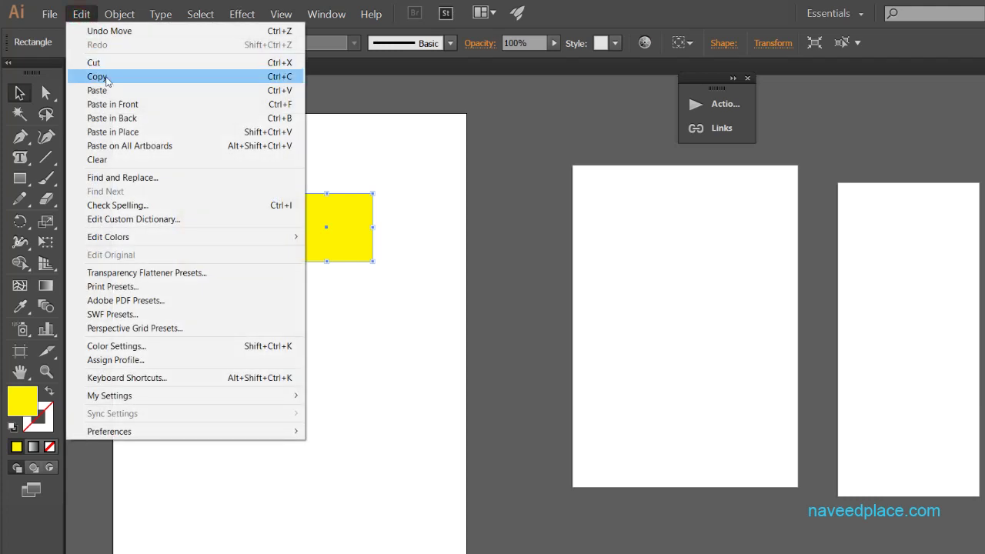
{"action": "left_click", "coordinate": [106, 79]}
{"action": "left_click", "coordinate": [80, 14]}
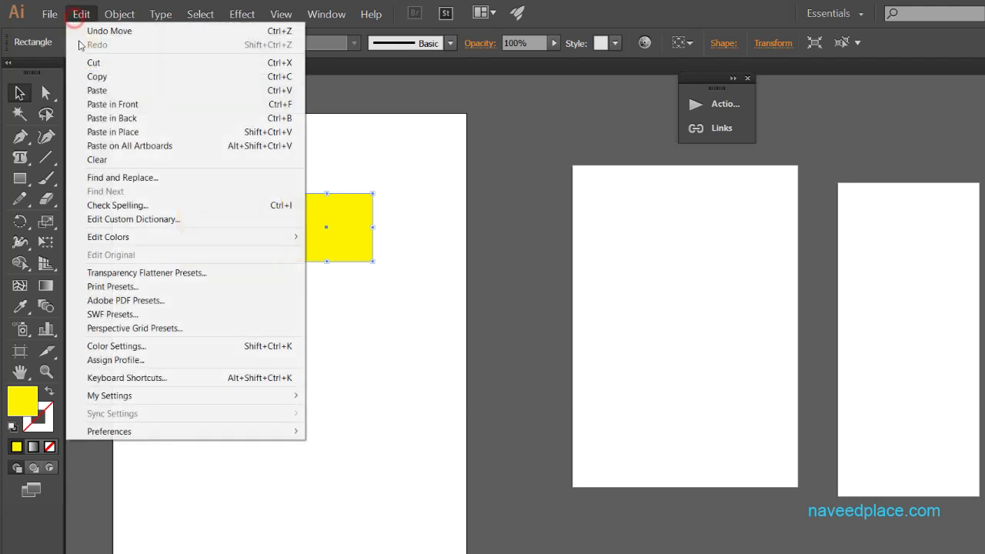
{"action": "left_click", "coordinate": [141, 154]}
- Drag the pasted copies onto the middle and third artboards
{"action": "left_click", "coordinate": [455, 264]}
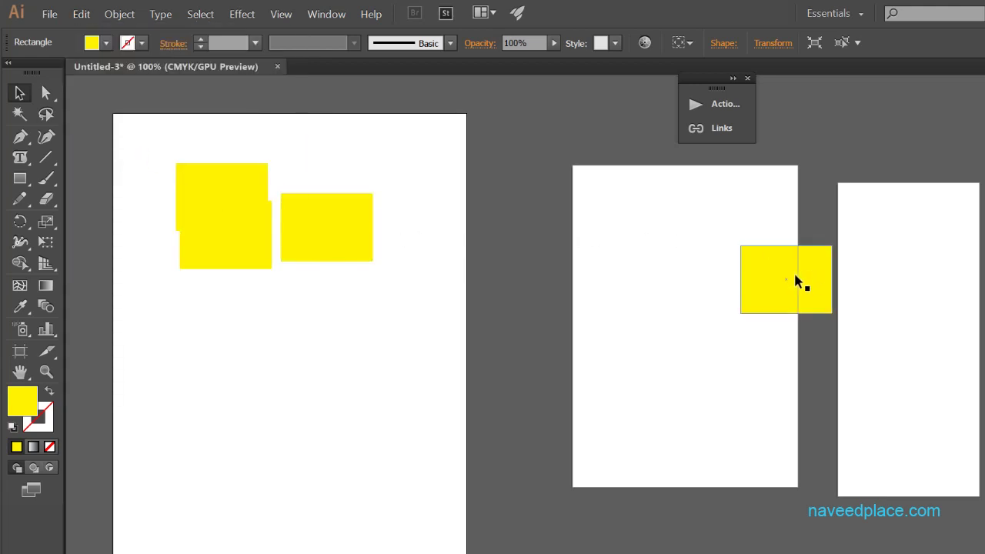
{"action": "left_click_drag", "start_coordinate": [796, 281], "coordinate": [670, 281]}
{"action": "left_click_drag", "start_coordinate": [973, 297], "coordinate": [873, 293]}
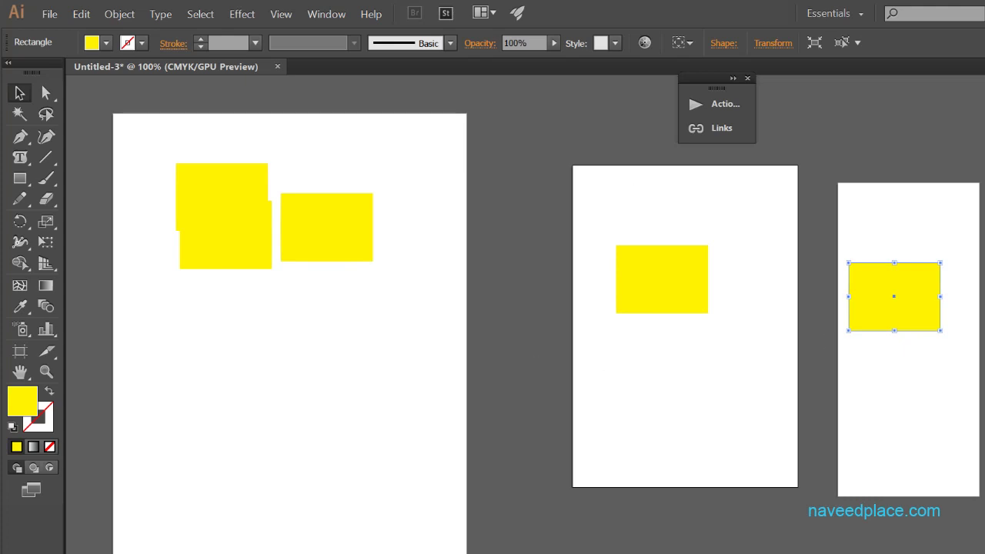
{"action": "left_click", "coordinate": [81, 14]}
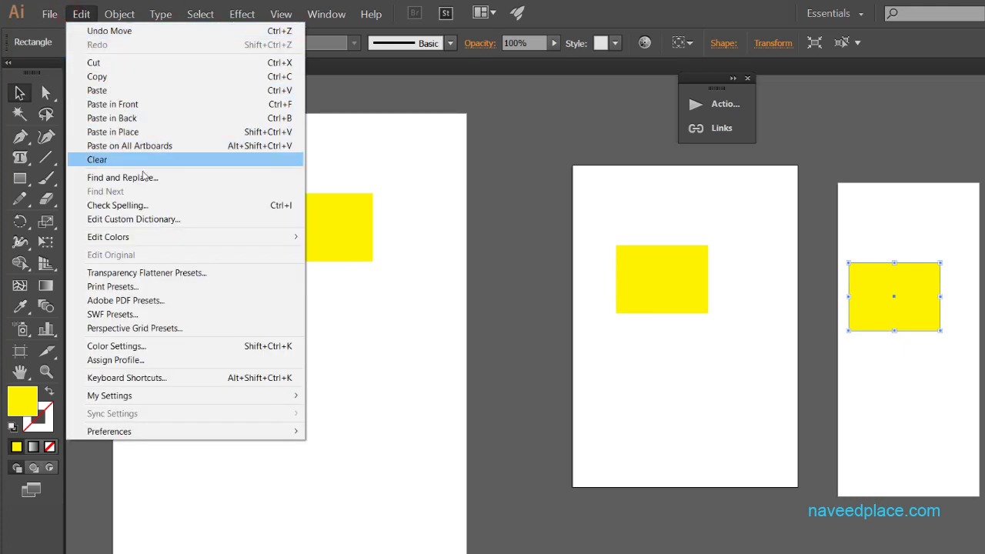
- Marquee-select all yellow rectangles across the artboards and remove them with Edit > Clear
{"action": "left_click", "coordinate": [343, 268]}
{"action": "left_click_drag", "start_coordinate": [136, 125], "coordinate": [944, 353]}
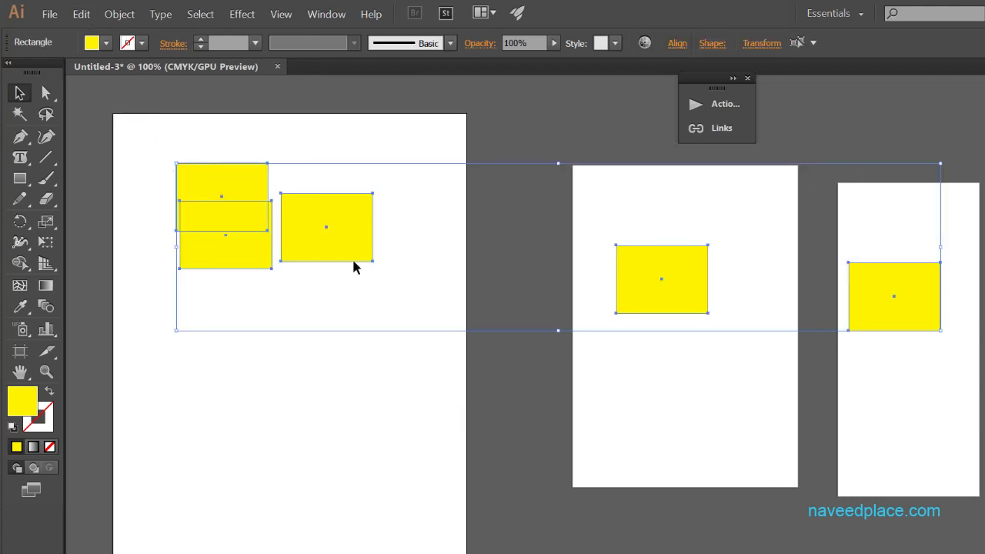
{"action": "left_click", "coordinate": [81, 14]}
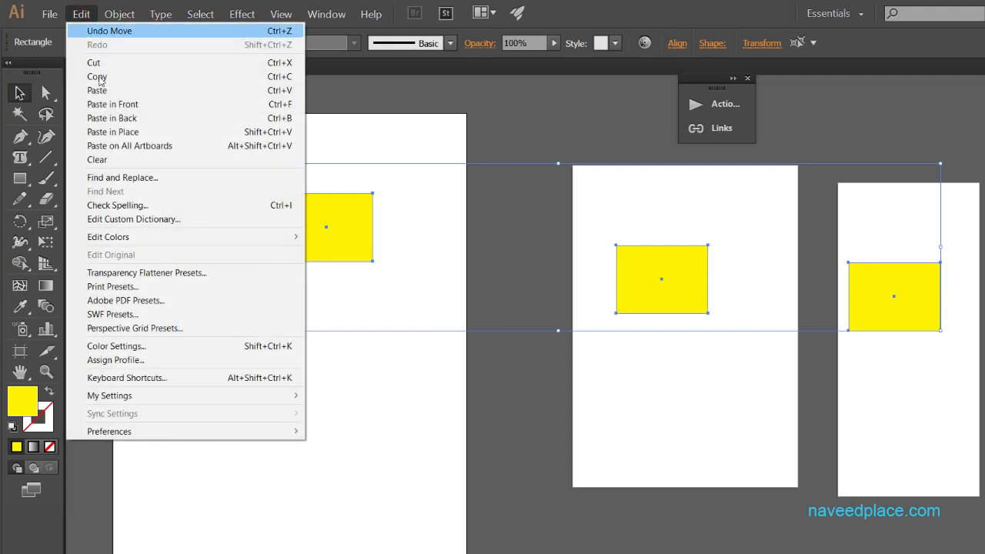
{"action": "left_click", "coordinate": [98, 160]}
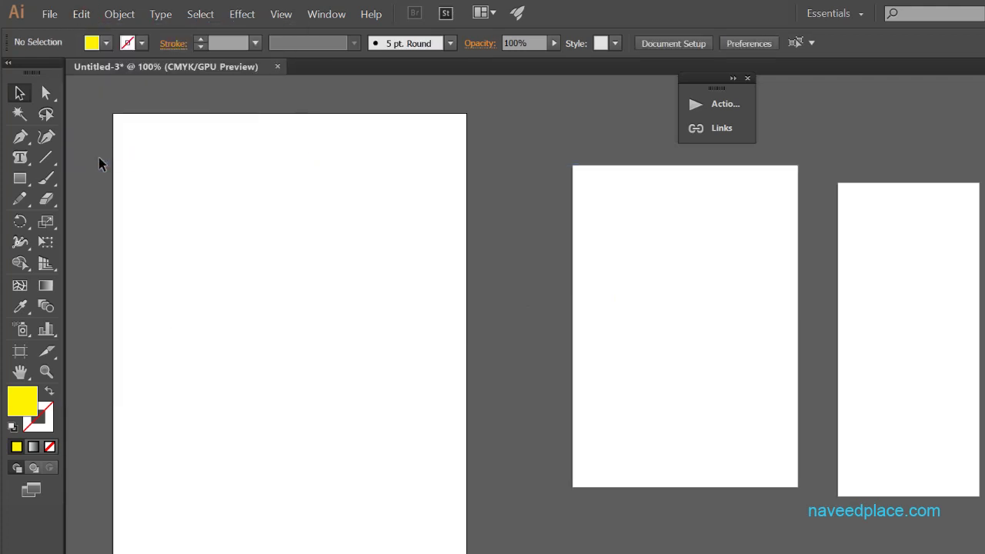
{"action": "left_click", "coordinate": [82, 14]}
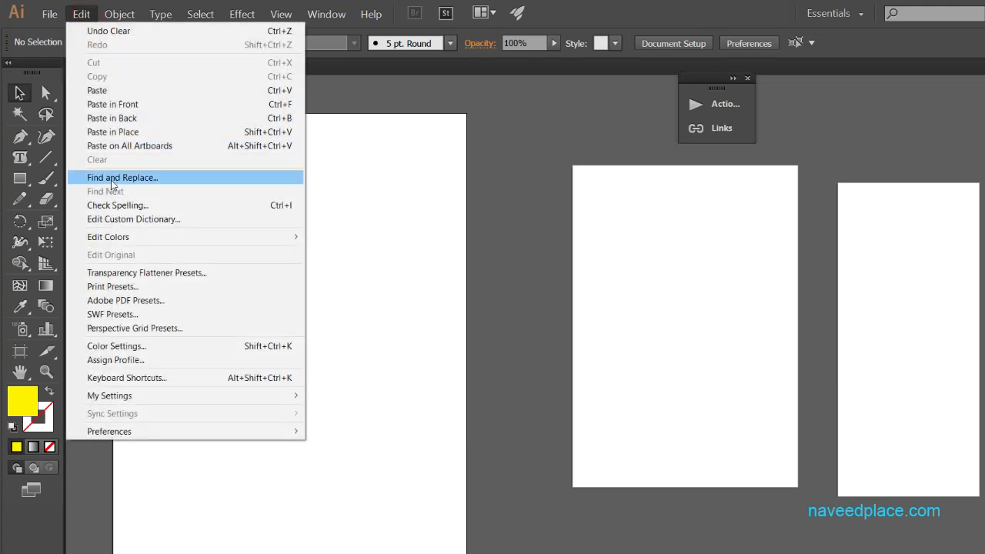
{"action": "left_click", "coordinate": [339, 205]}
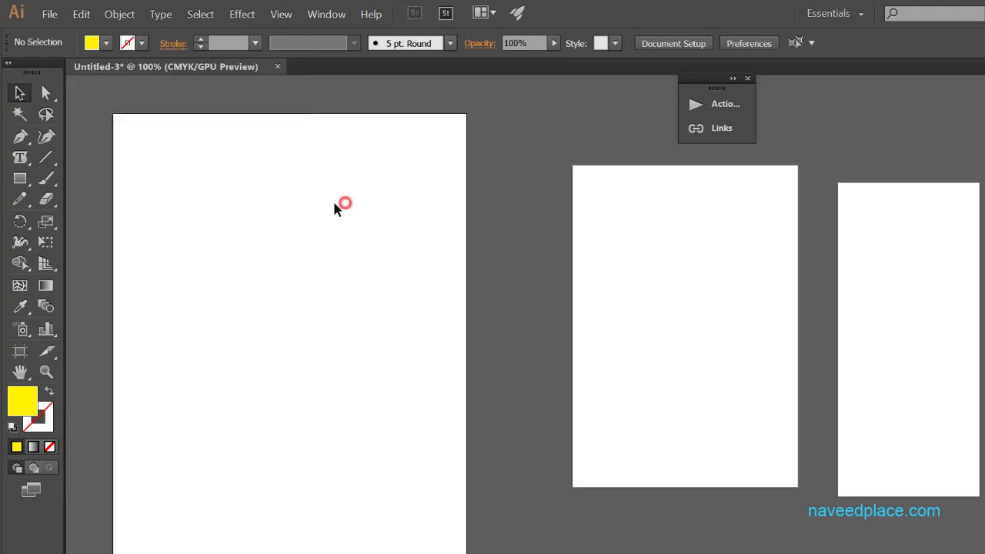
- Try placing text on the artboard with the Type tool, dismiss the warnings, and return to Selection
{"action": "left_click", "coordinate": [20, 158]}
{"action": "left_click", "coordinate": [178, 199]}
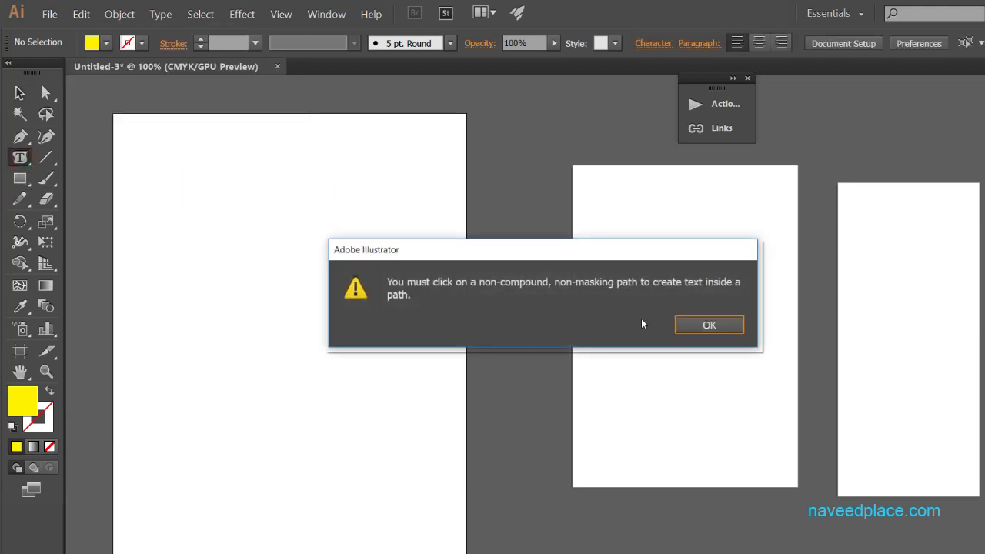
{"action": "left_click", "coordinate": [682, 326]}
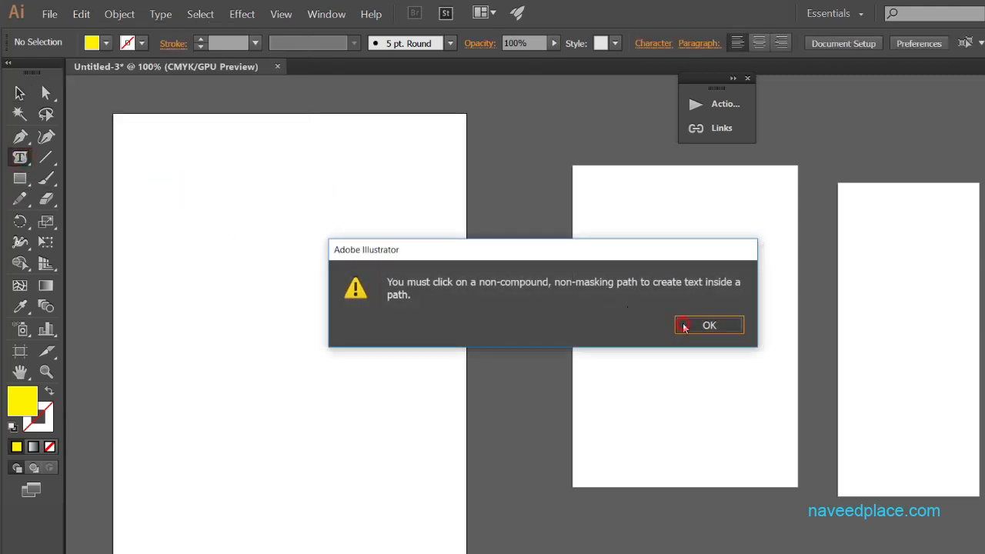
{"action": "left_click", "coordinate": [120, 261]}
{"action": "left_click", "coordinate": [736, 327]}
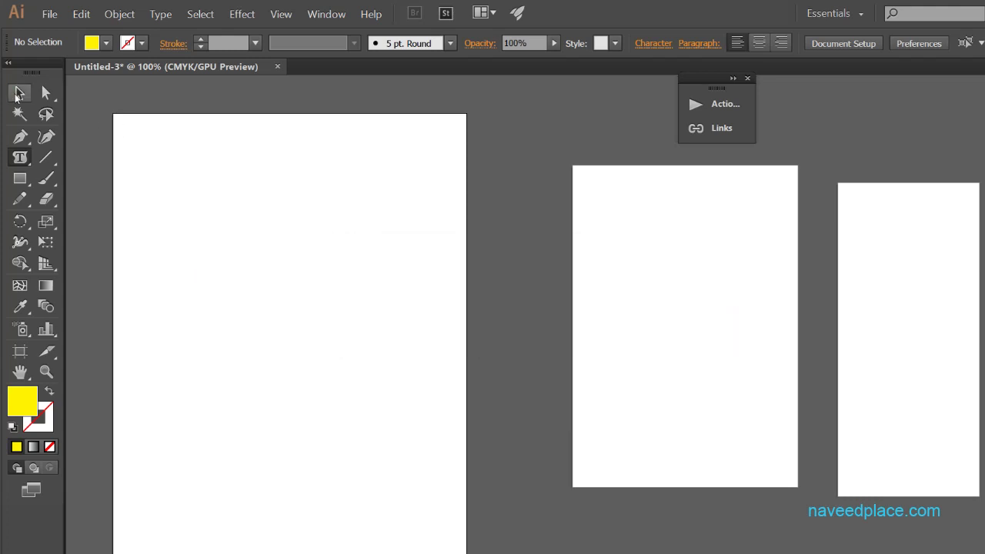
{"action": "key", "text": "v"}
{"action": "left_click", "coordinate": [209, 176]}
- Open Edit > Find and Replace, then close the dialog with Done
{"action": "left_click", "coordinate": [81, 14]}
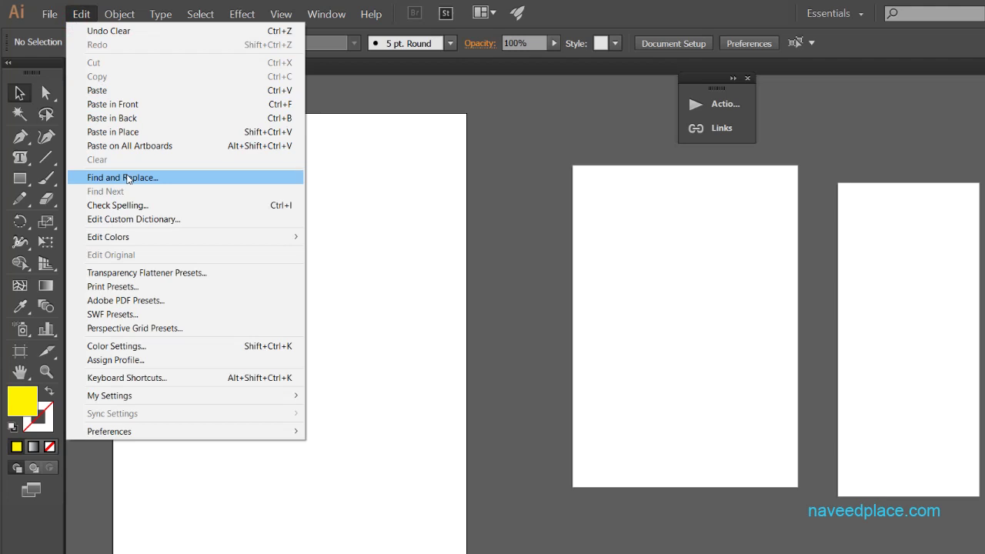
{"action": "double_click", "coordinate": [85, 14]}
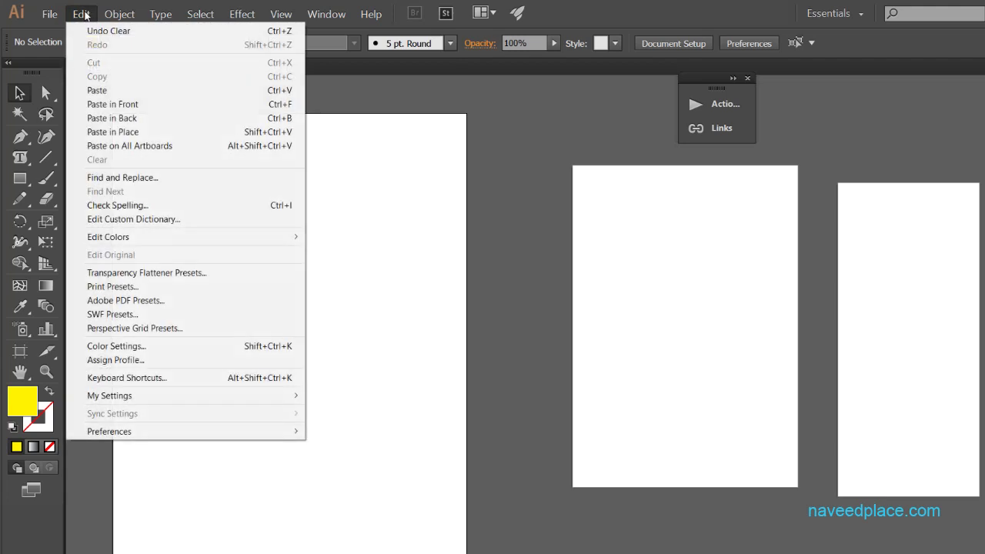
{"action": "left_click", "coordinate": [109, 178]}
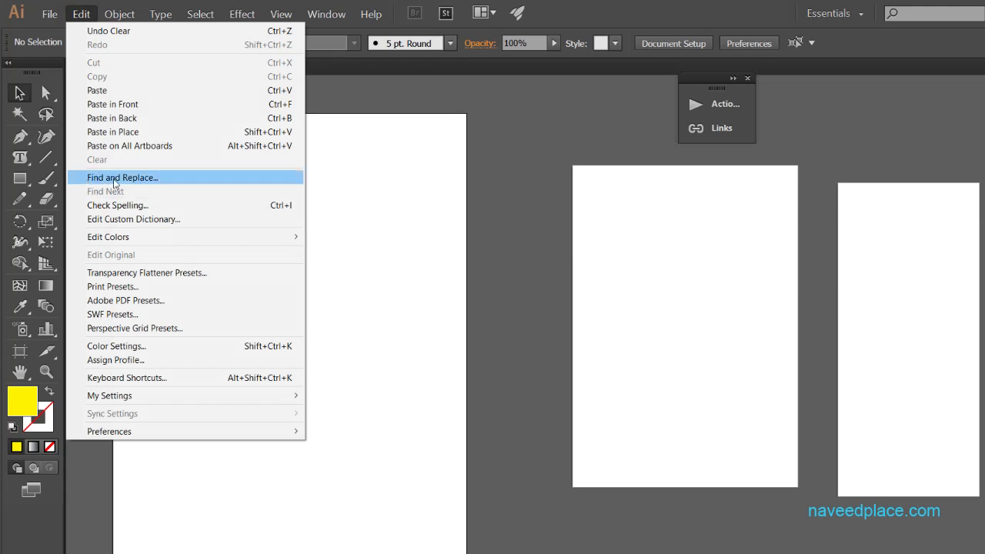
{"action": "left_click", "coordinate": [123, 178]}
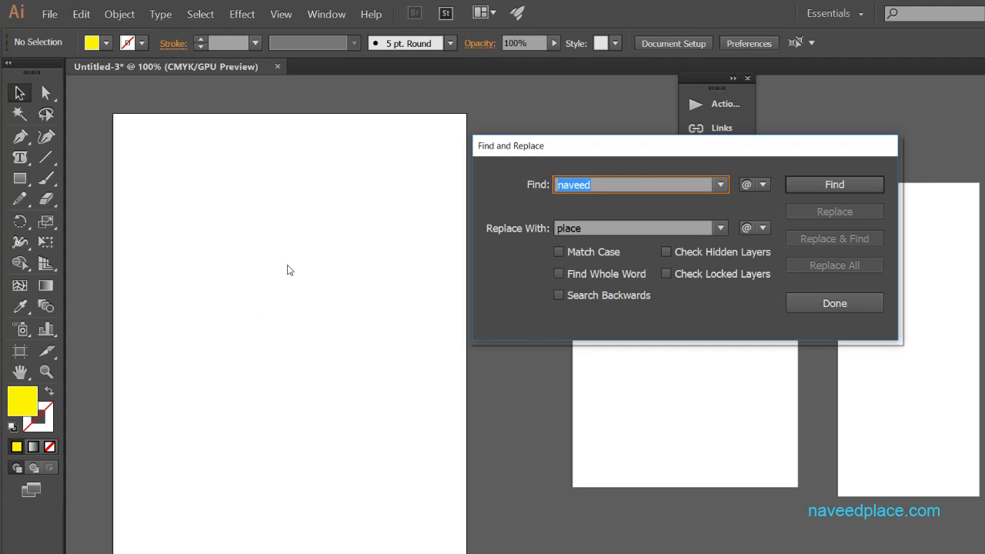
{"action": "left_click", "coordinate": [670, 414]}
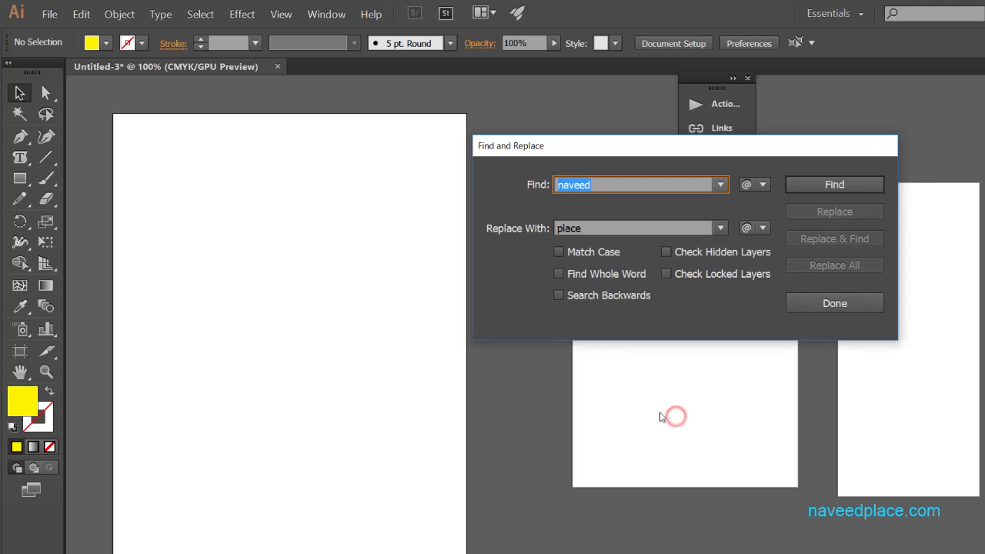
{"action": "left_click", "coordinate": [865, 308]}
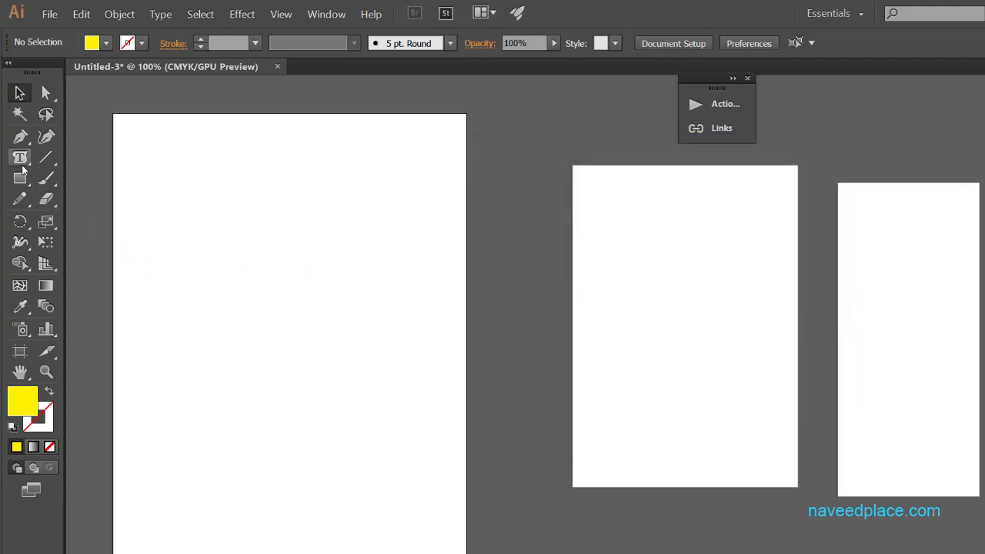
- Type 'naveed' on the first artboard and scale it up to large text
{"action": "left_click_drag", "start_coordinate": [20, 157], "coordinate": [80, 158]}
{"action": "left_click", "coordinate": [146, 189]}
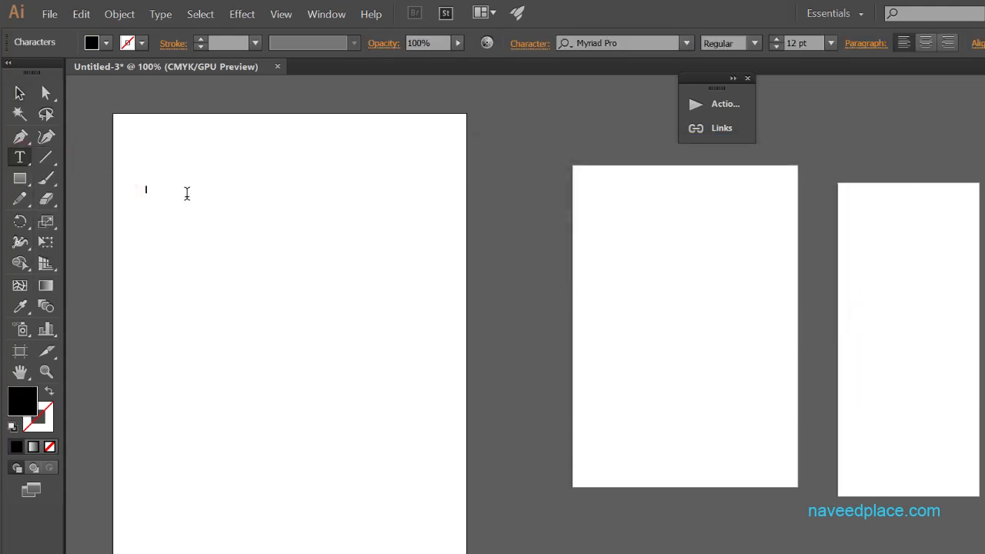
{"action": "type", "text": "naveed"}
{"action": "double_click", "coordinate": [186, 194]}
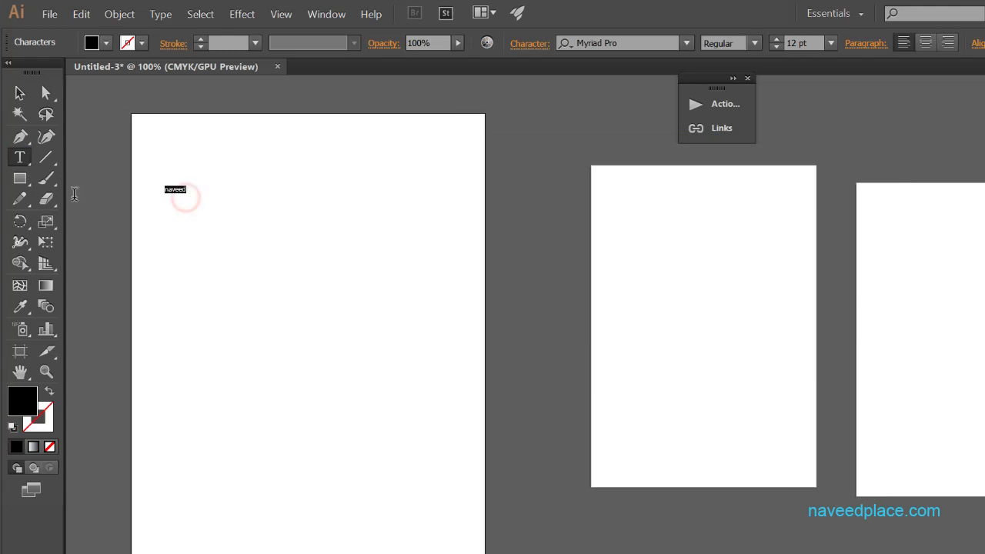
{"action": "left_click_drag", "start_coordinate": [187, 196], "coordinate": [418, 418]}
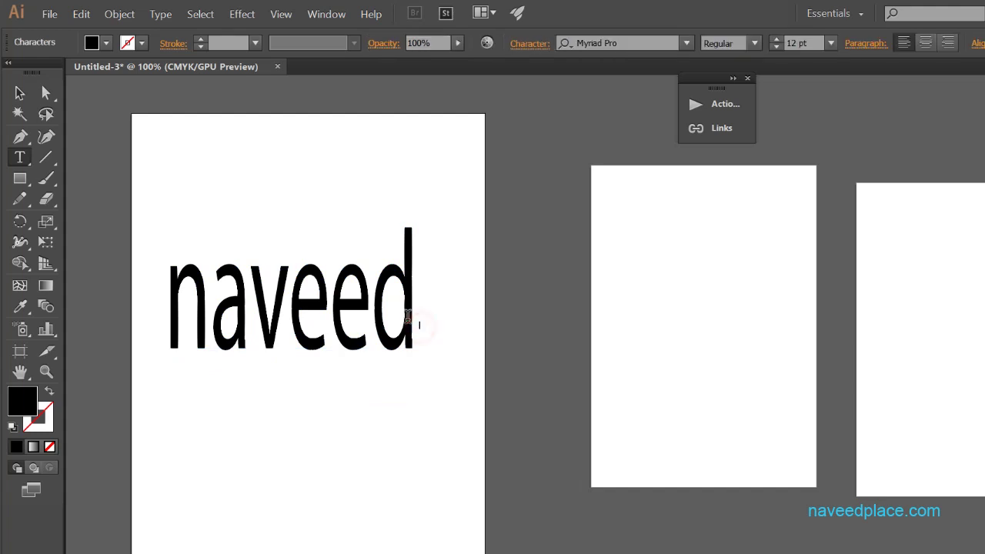
{"action": "left_click", "coordinate": [14, 159]}
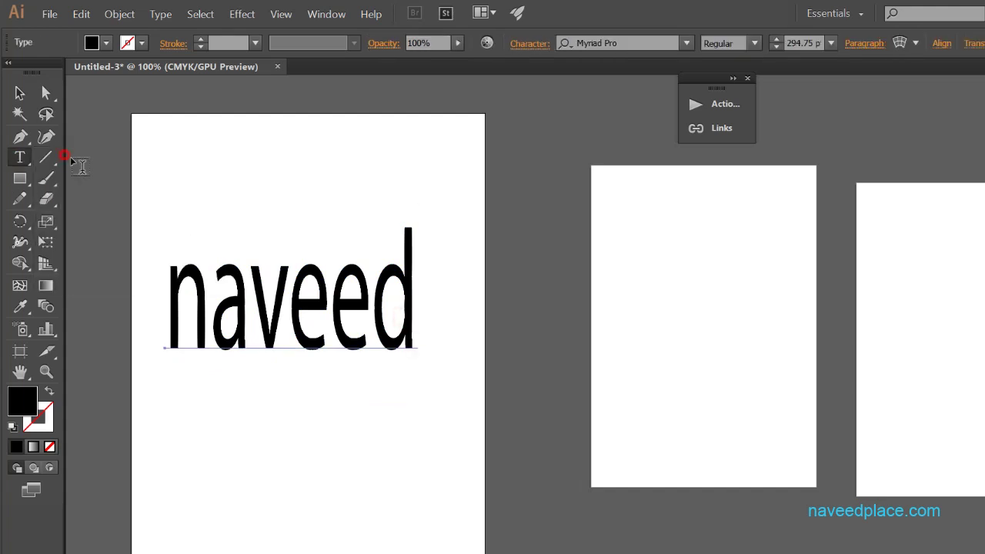
{"action": "left_click_drag", "start_coordinate": [395, 302], "coordinate": [172, 299]}
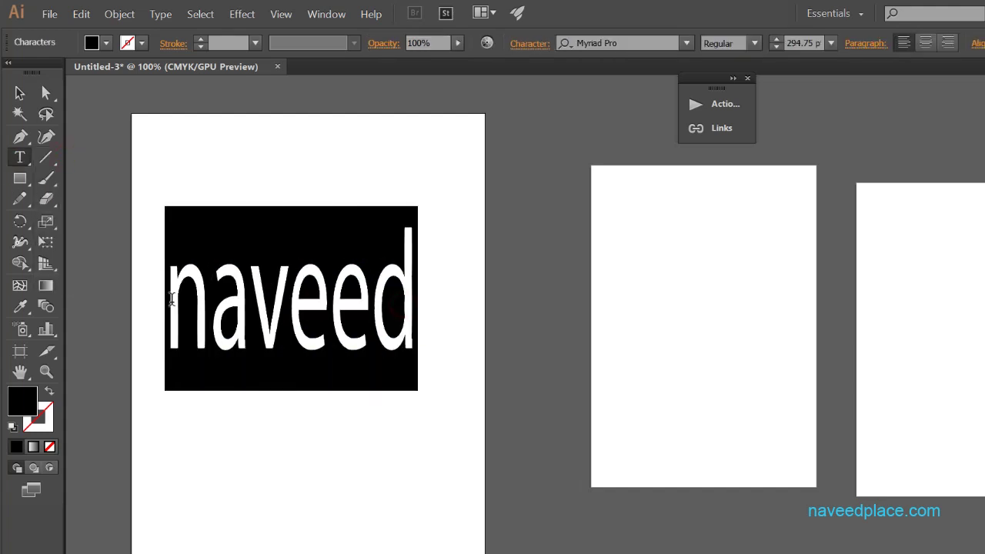
{"action": "left_click", "coordinate": [350, 459]}
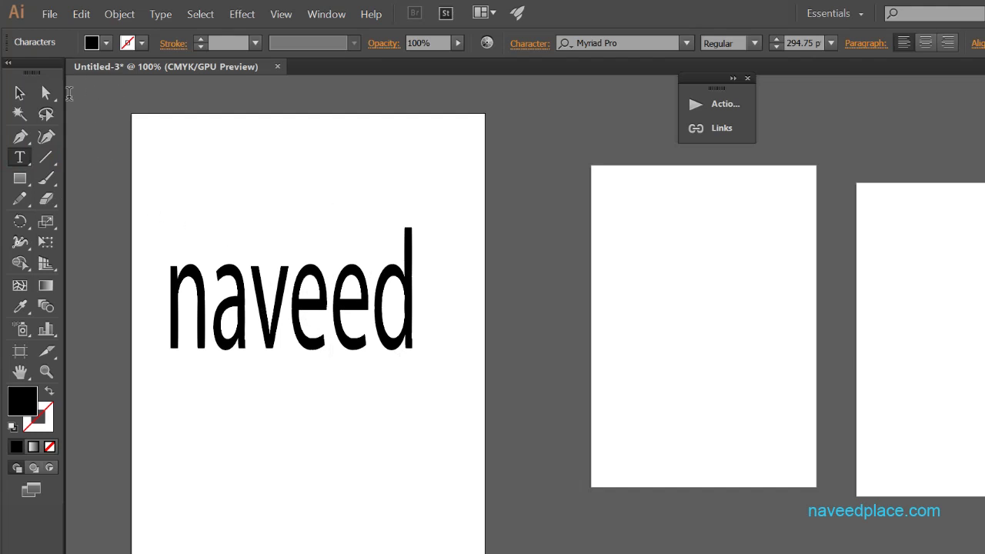
- Select the naveed text object and open Edit > Find and Replace
{"action": "left_click", "coordinate": [19, 93]}
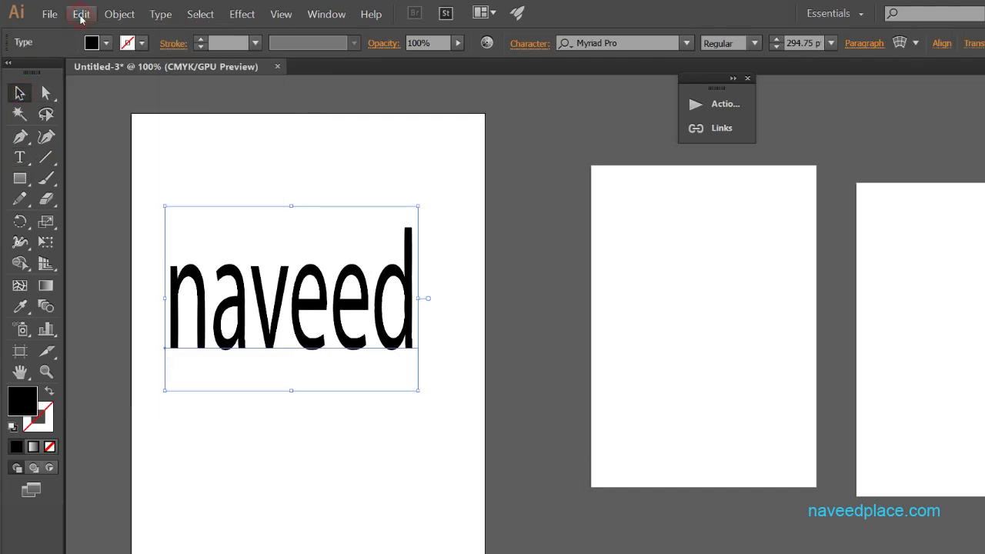
{"action": "left_click", "coordinate": [80, 14]}
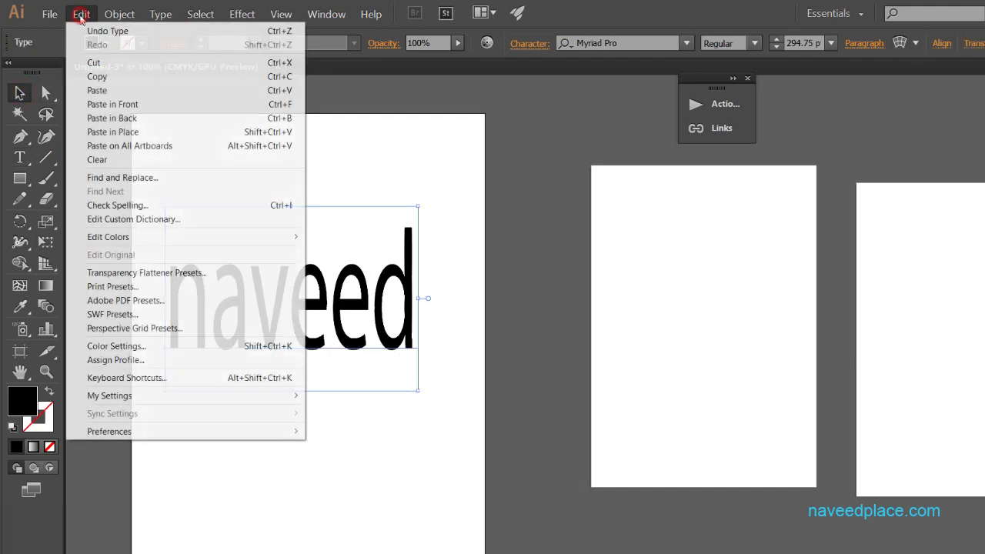
{"action": "left_click", "coordinate": [134, 182]}
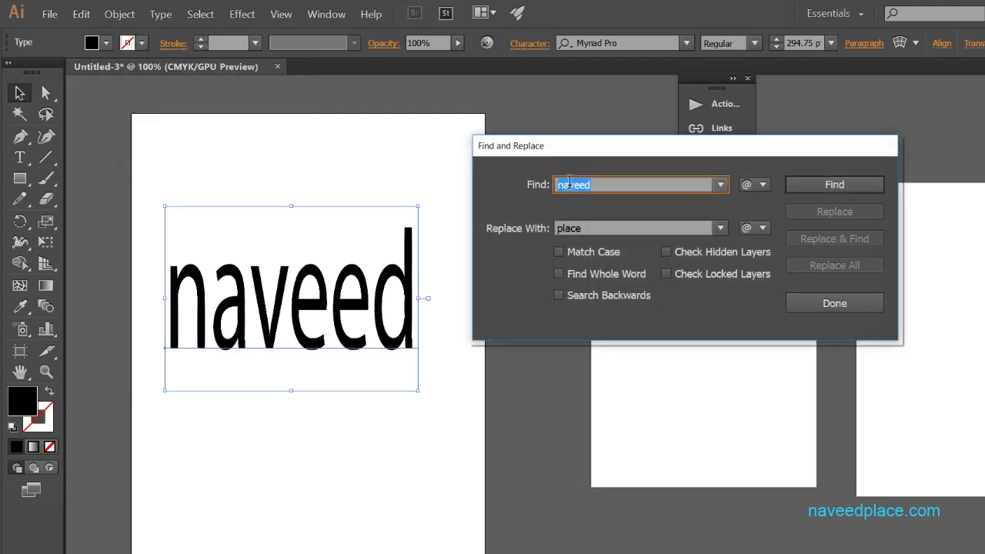
- Find 'naveed', set Replace With to 'my love computer', and run Replace All
{"action": "left_click", "coordinate": [822, 185]}
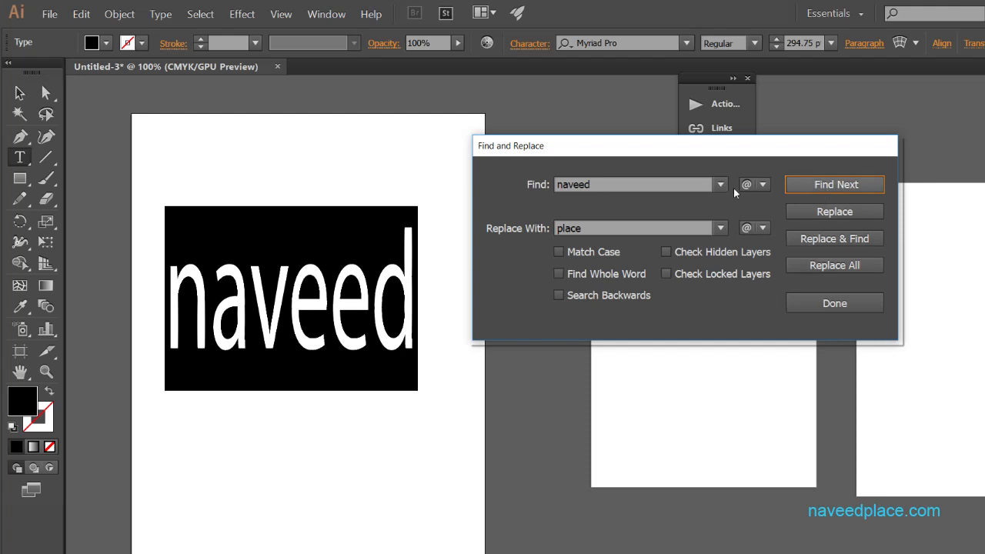
{"action": "left_click_drag", "start_coordinate": [645, 188], "coordinate": [524, 187]}
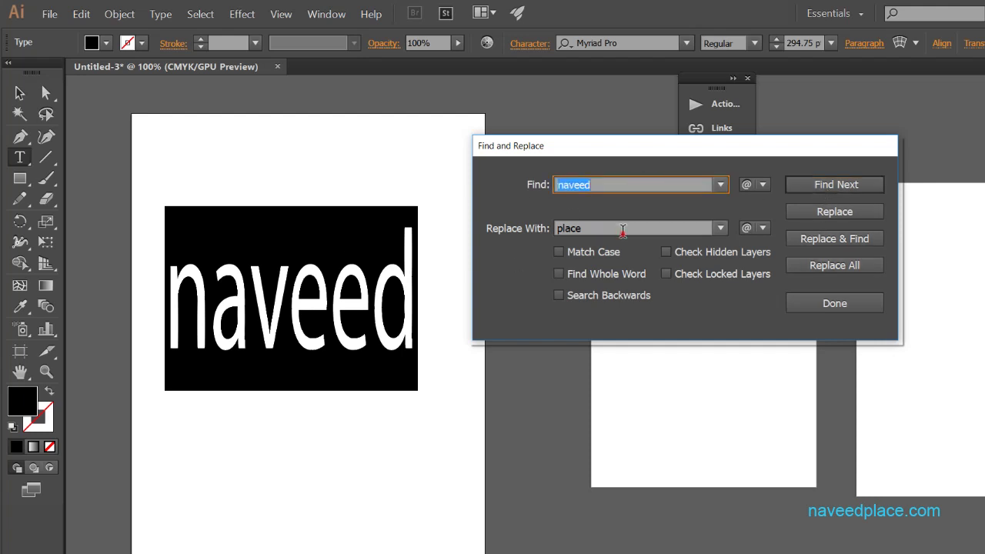
{"action": "left_click_drag", "start_coordinate": [626, 229], "coordinate": [549, 232]}
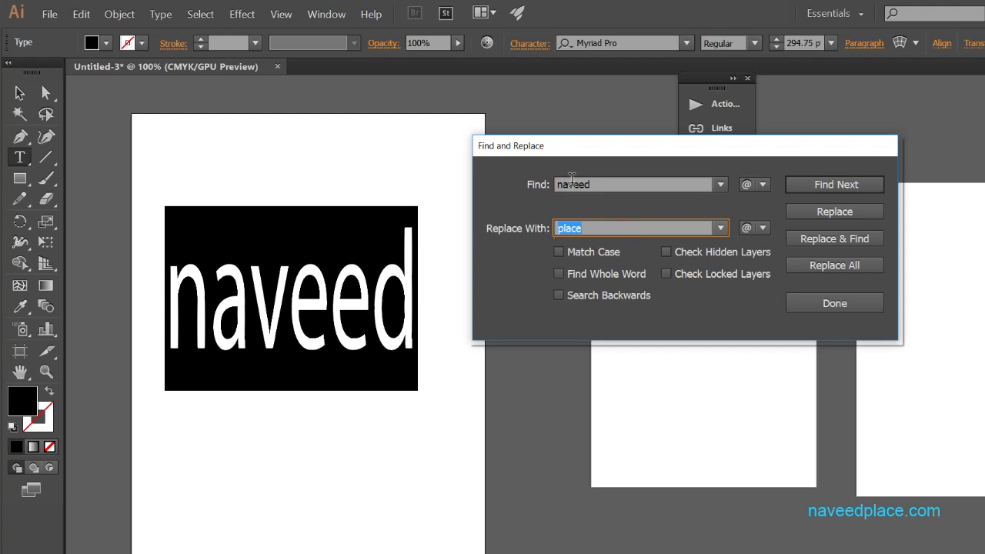
{"action": "left_click_drag", "start_coordinate": [612, 185], "coordinate": [469, 196]}
{"action": "left_click_drag", "start_coordinate": [598, 229], "coordinate": [530, 236]}
{"action": "left_click_drag", "start_coordinate": [602, 229], "coordinate": [556, 229]}
{"action": "left_click", "coordinate": [560, 228]}
{"action": "type", "text": ".com"}
{"action": "key", "text": "BackSpace"}
{"action": "key", "text": "BackSpace"}
{"action": "key", "text": "BackSpace"}
{"action": "key", "text": "BackSpace"}
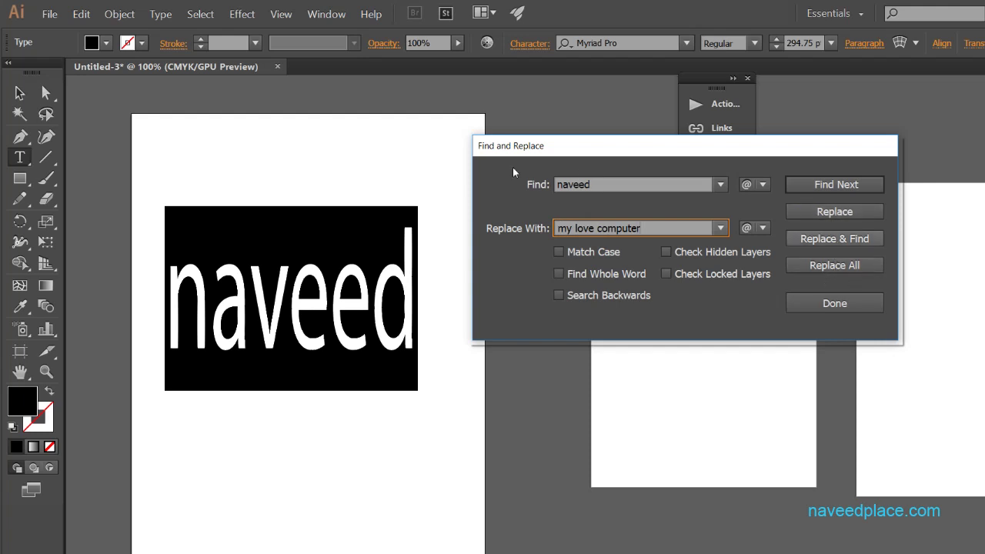
{"action": "left_click", "coordinate": [826, 267]}
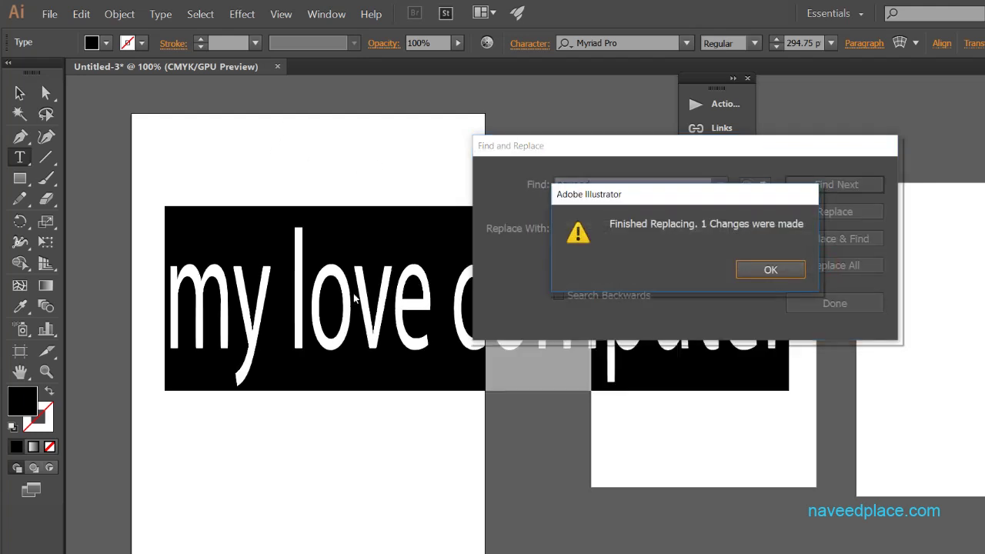
- Acknowledge the 1-replacement report and close the Find and Replace dialog with Done
{"action": "left_click", "coordinate": [774, 269]}
{"action": "left_click", "coordinate": [798, 305]}
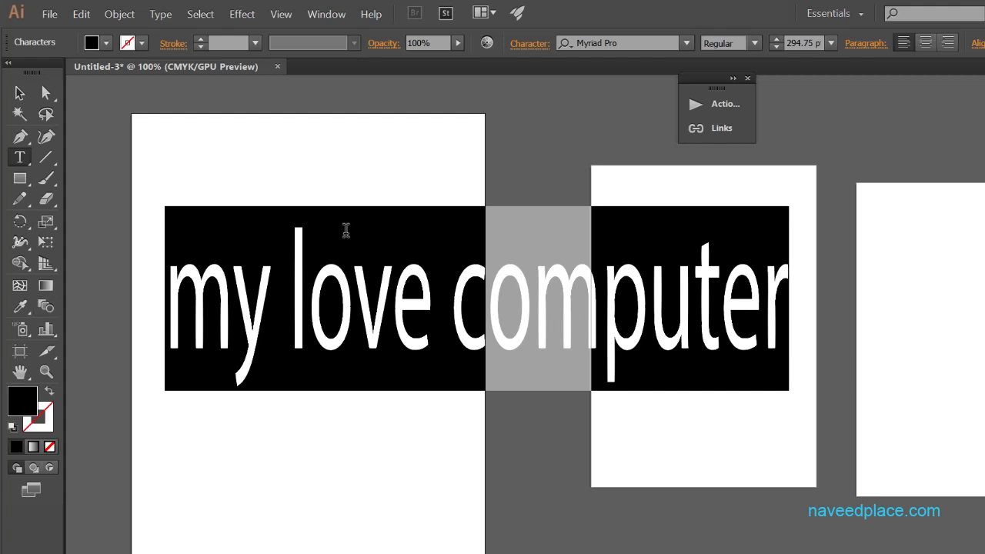
{"action": "left_click", "coordinate": [82, 15]}
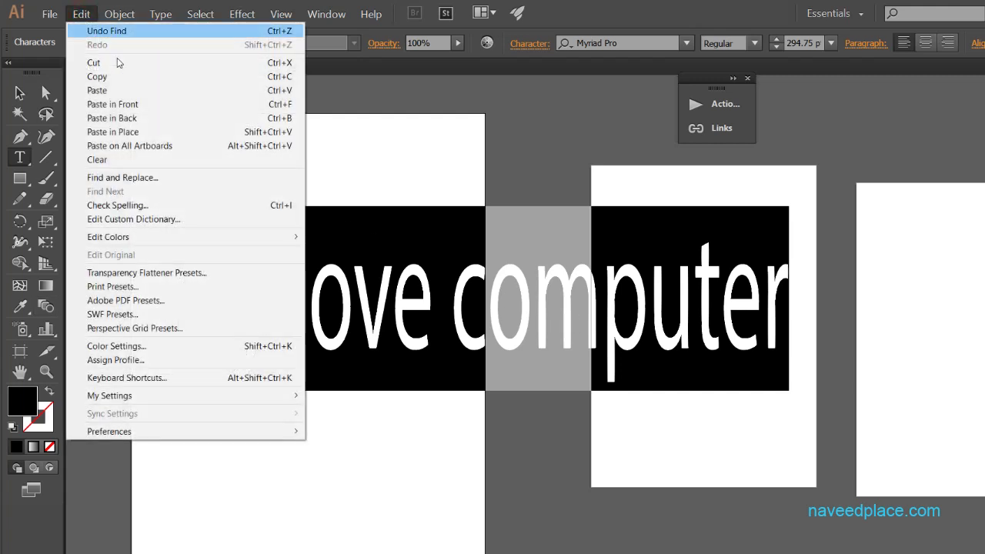
{"action": "left_click", "coordinate": [144, 208]}
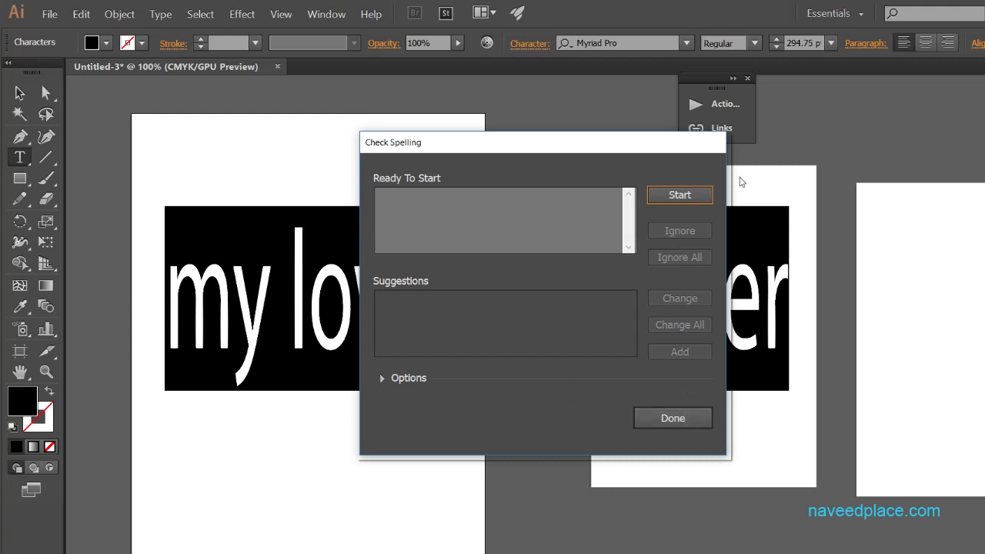
{"action": "left_click", "coordinate": [640, 419]}
{"action": "left_click", "coordinate": [81, 14]}
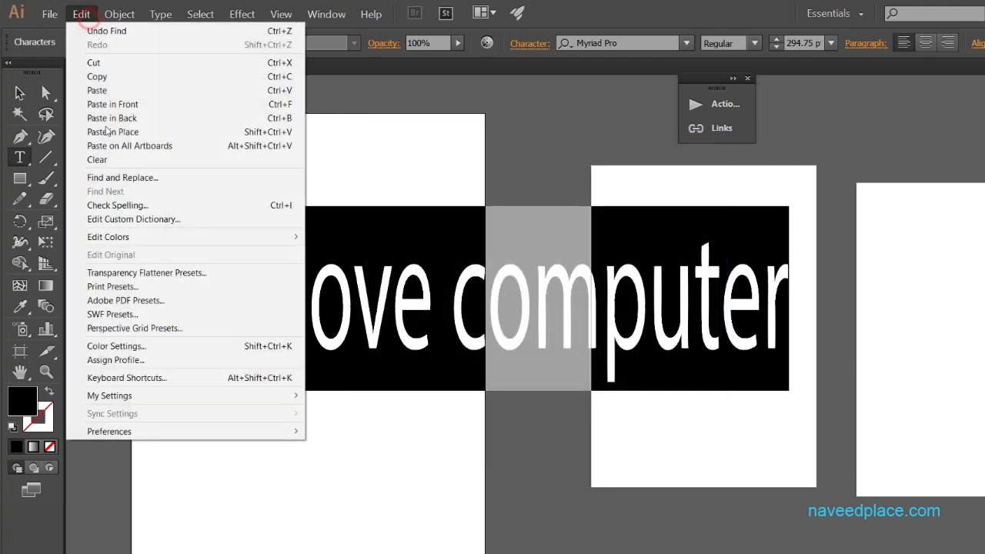
{"action": "left_click", "coordinate": [138, 221]}
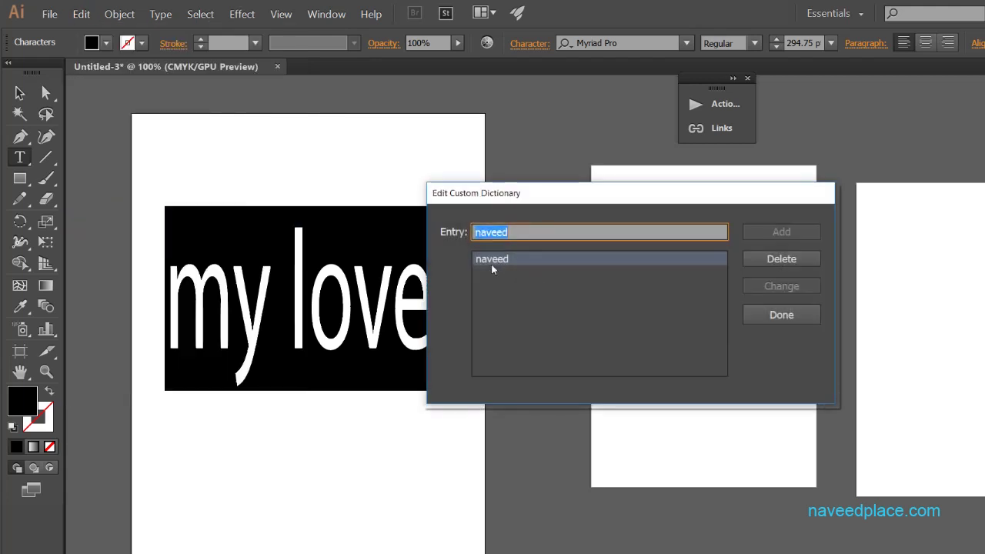
{"action": "left_click", "coordinate": [535, 232]}
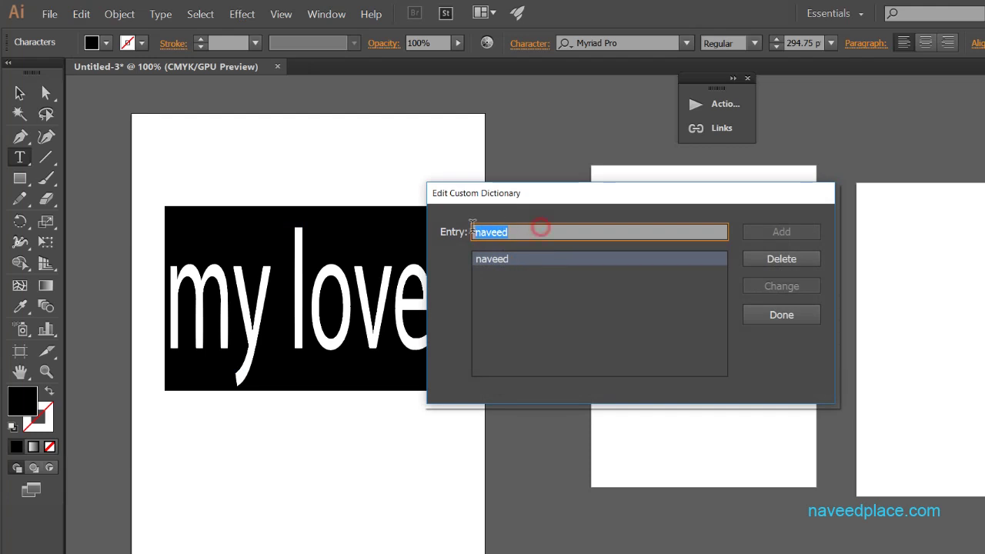
{"action": "double_click", "coordinate": [542, 233]}
{"action": "double_click", "coordinate": [529, 232]}
{"action": "double_click", "coordinate": [539, 232]}
{"action": "left_click", "coordinate": [689, 259]}
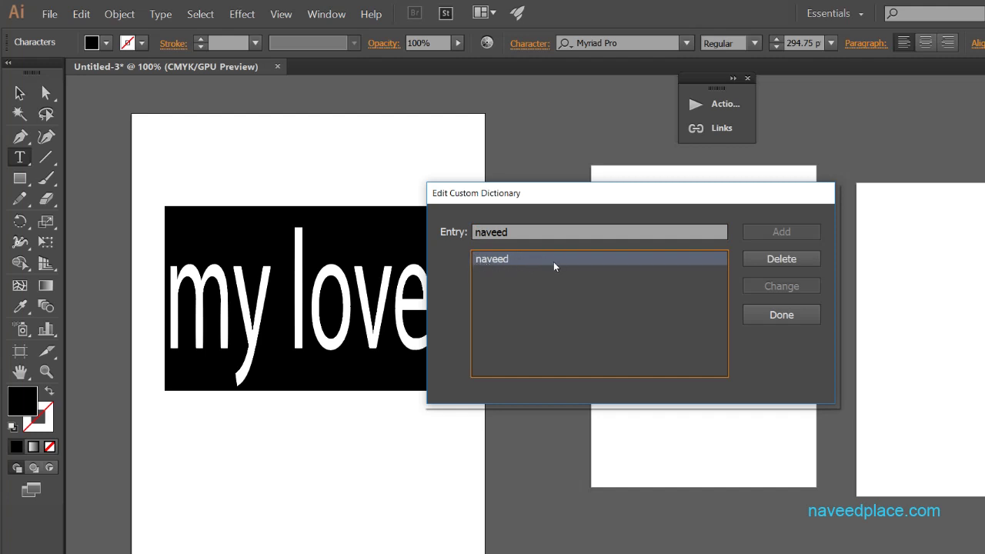
{"action": "left_click", "coordinate": [772, 260]}
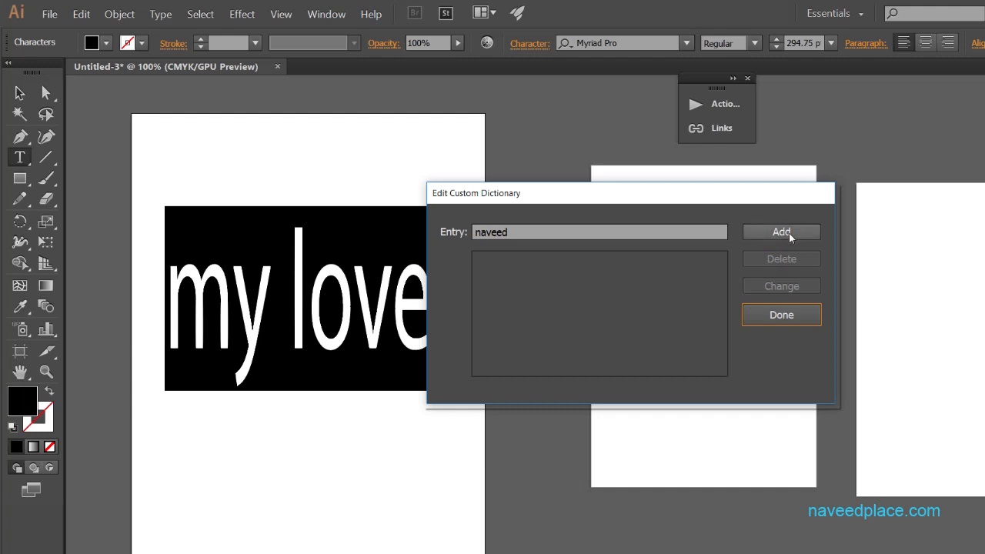
{"action": "left_click", "coordinate": [793, 236]}
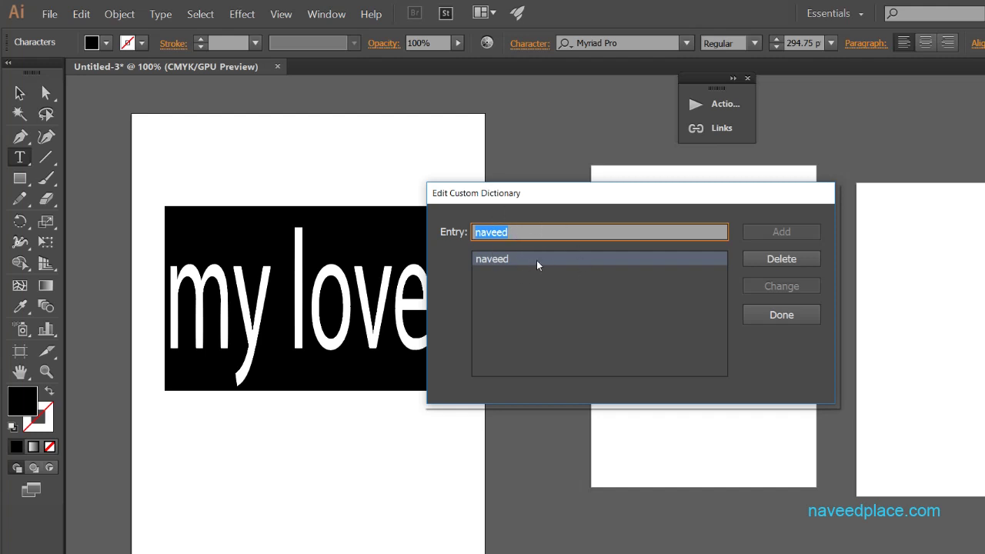
{"action": "left_click", "coordinate": [777, 315]}
- Browse the Object menu's commands, then dismiss the menu
{"action": "left_click", "coordinate": [117, 17]}
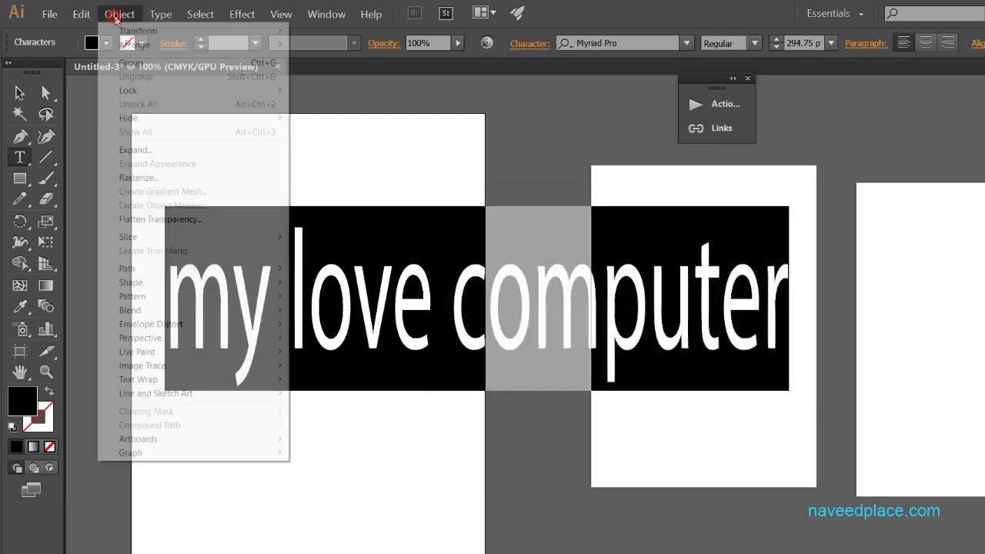
{"action": "mouse_move", "coordinate": [157, 242]}
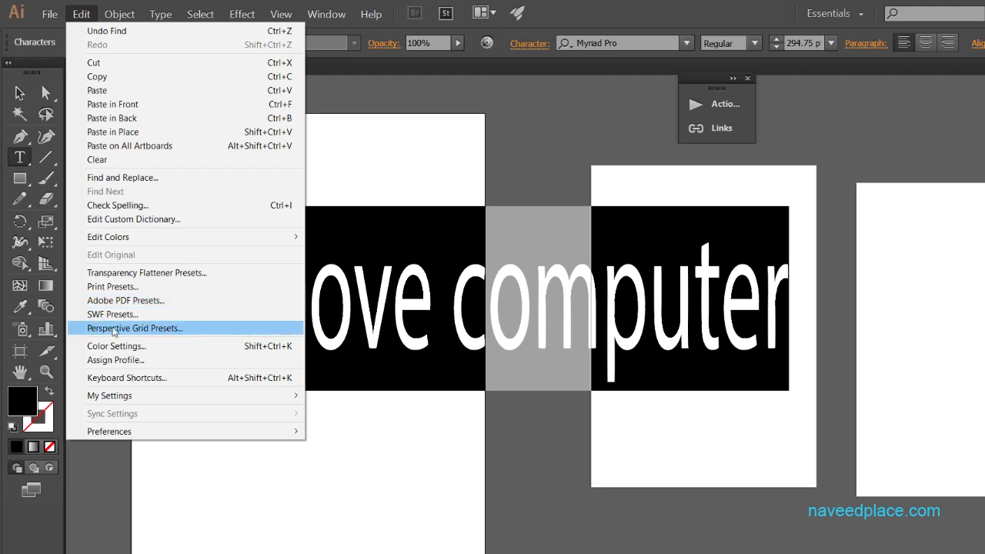
{"action": "left_click", "coordinate": [348, 473]}
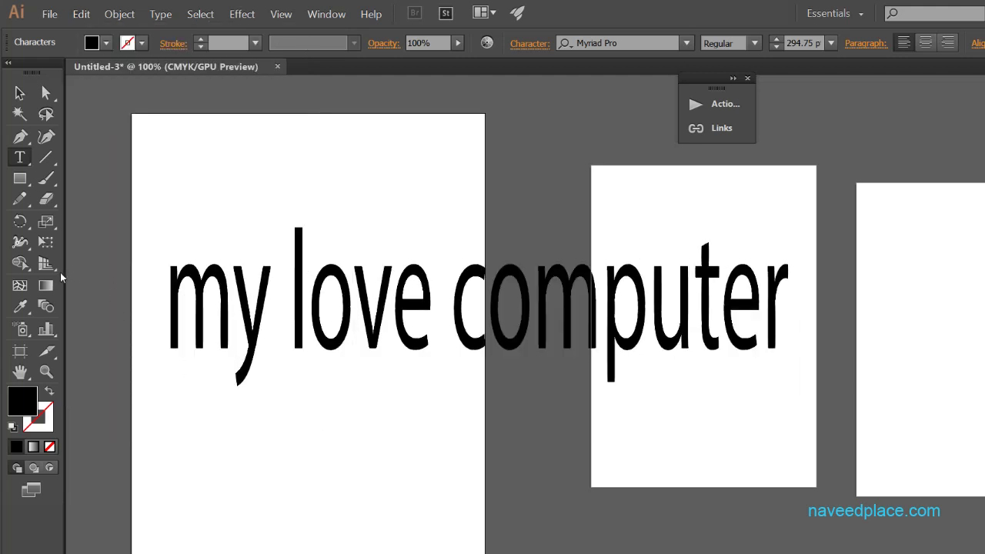
- Select the Perspective Grid tool, then hide the perspective grid again
{"action": "left_click", "coordinate": [45, 263]}
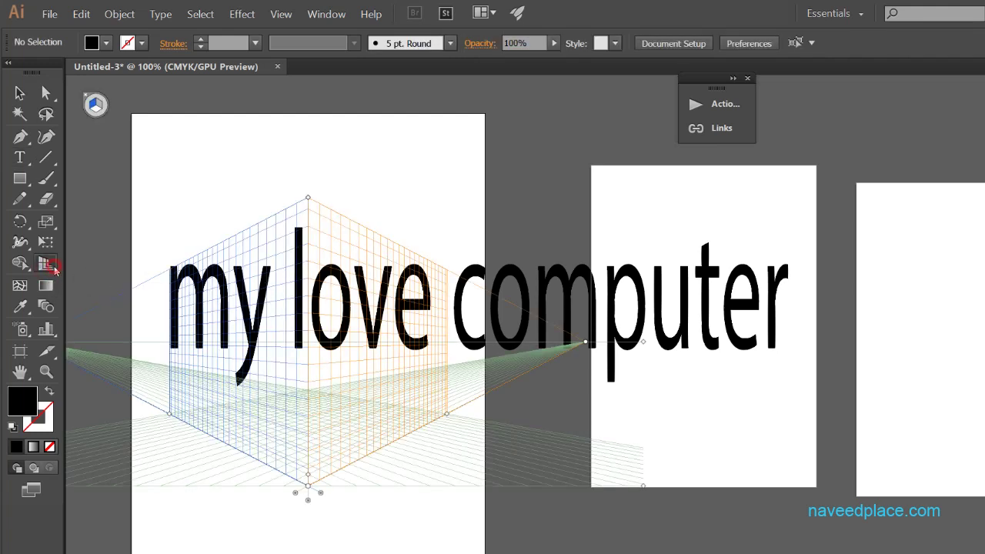
{"action": "left_click_drag", "start_coordinate": [51, 262], "coordinate": [100, 101]}
{"action": "left_click", "coordinate": [87, 99]}
{"action": "left_click", "coordinate": [87, 99]}
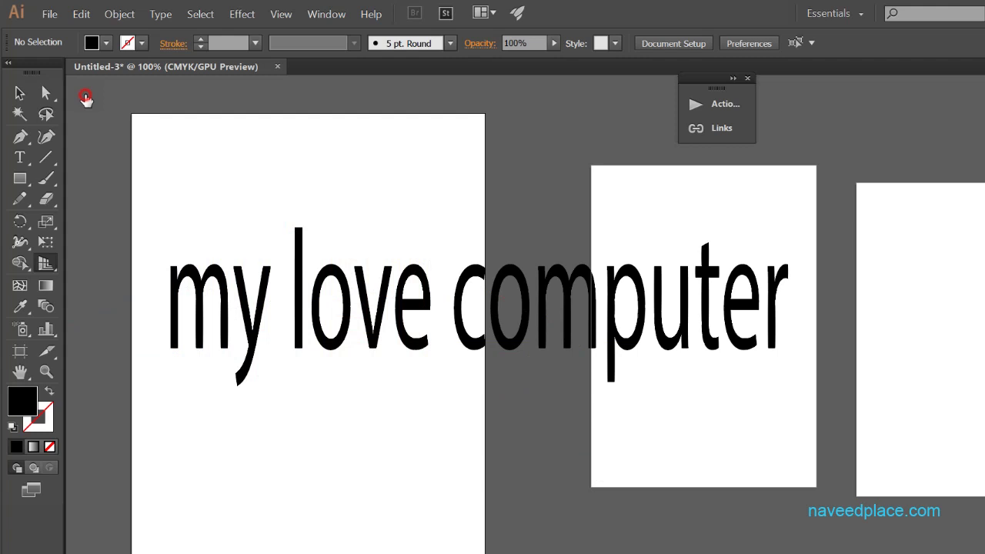
{"action": "left_click", "coordinate": [81, 14]}
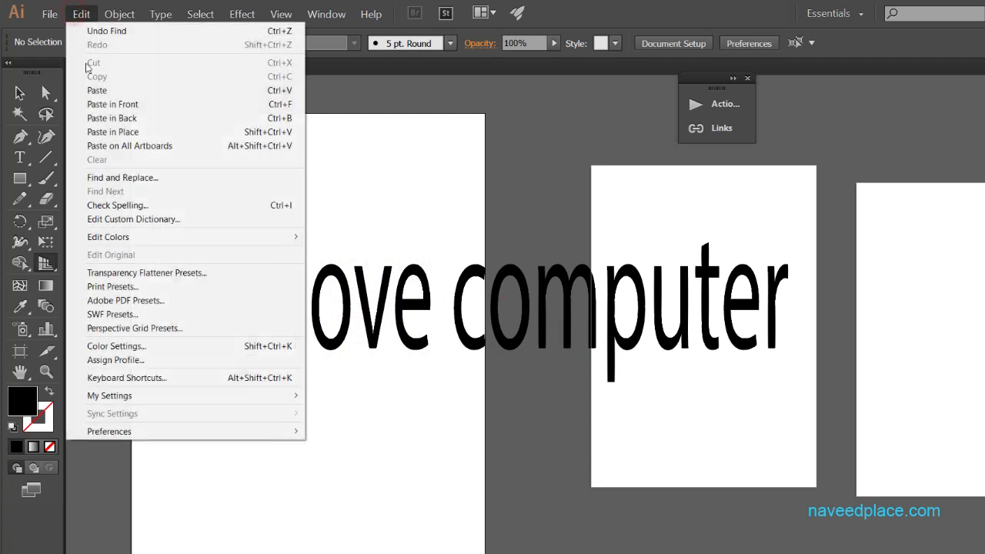
{"action": "left_click", "coordinate": [141, 385]}
{"action": "left_click", "coordinate": [172, 385]}
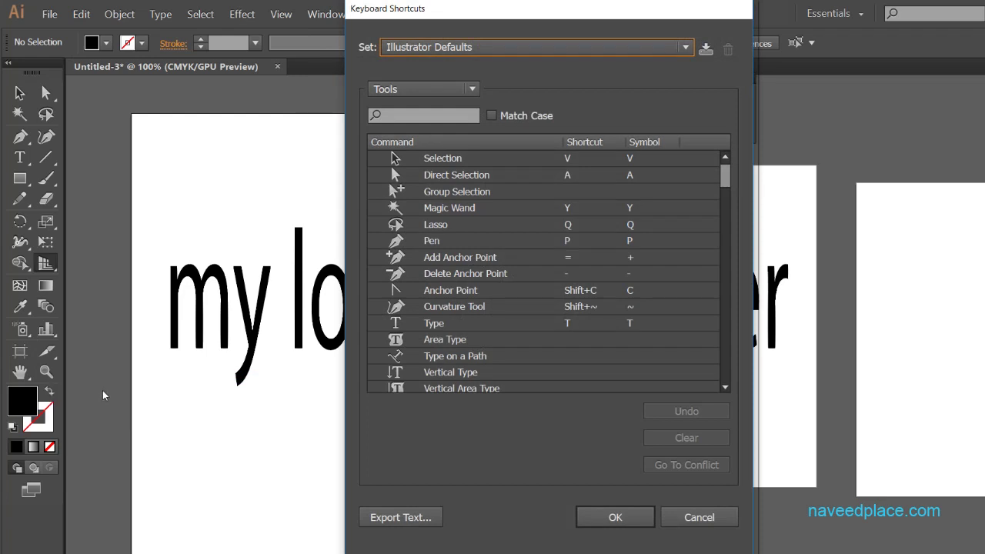
{"action": "mouse_move", "coordinate": [718, 177]}
{"action": "left_mouse_down"}
{"action": "mouse_move", "coordinate": [717, 358]}
{"action": "mouse_move", "coordinate": [708, 160]}
{"action": "left_mouse_up"}
{"action": "left_click", "coordinate": [700, 517]}
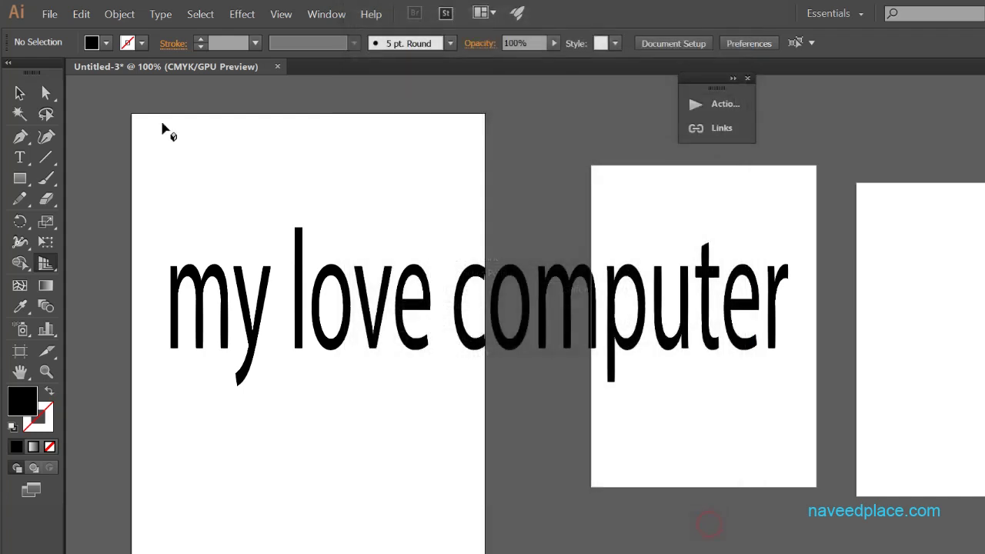
{"action": "left_click", "coordinate": [86, 19]}
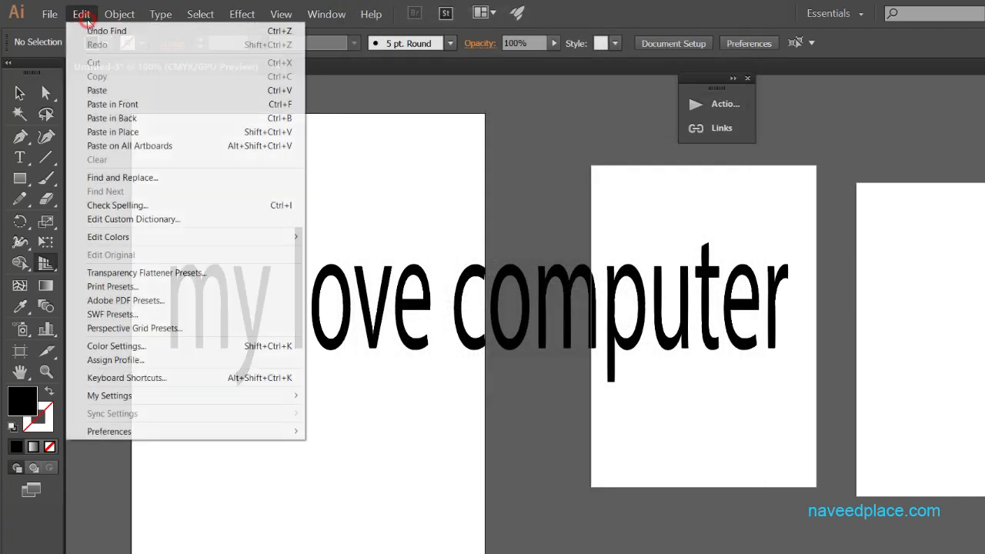
{"action": "left_click", "coordinate": [131, 378]}
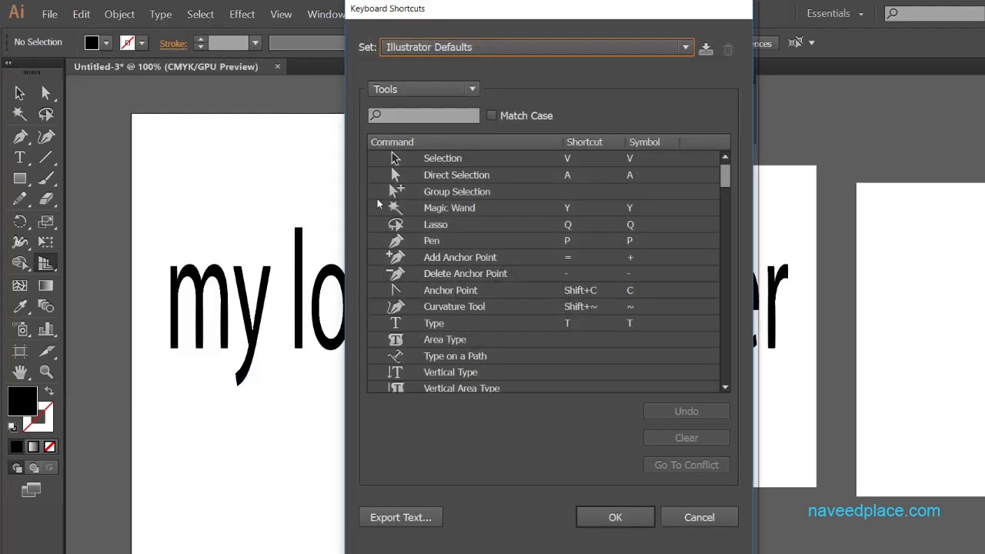
{"action": "scroll", "coordinate": [421, 239], "scroll_direction": "down", "scroll_amount": 20}
{"action": "scroll", "coordinate": [400, 183], "scroll_direction": "up", "scroll_amount": 20}
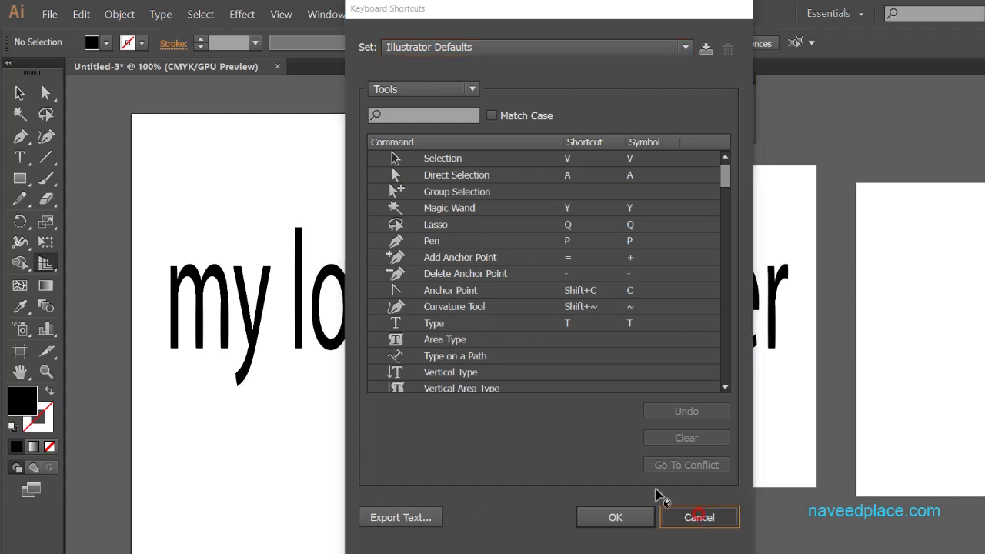
{"action": "left_click", "coordinate": [677, 521]}
{"action": "left_click", "coordinate": [81, 14]}
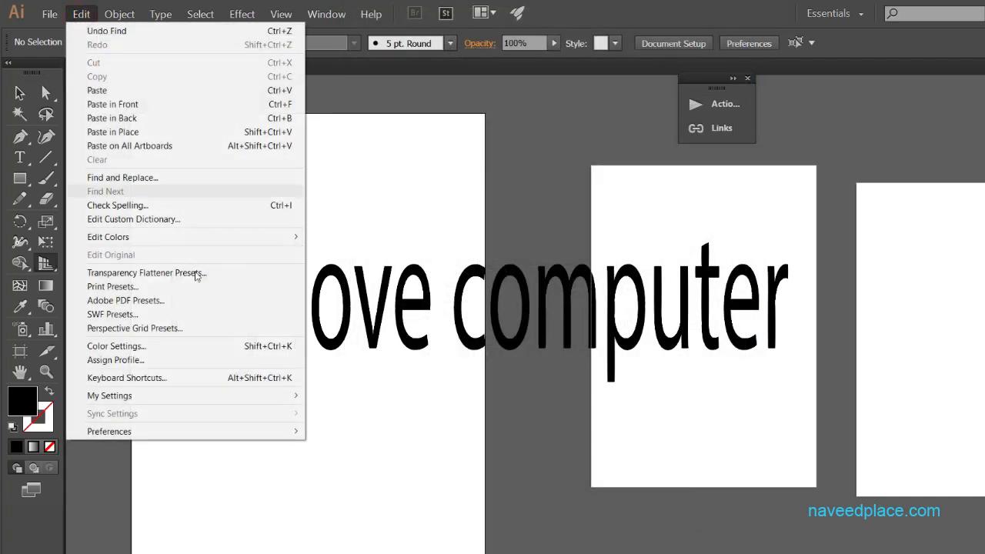
- Look over the Edit menu's My Settings submenu, then dismiss it
{"action": "mouse_move", "coordinate": [206, 399]}
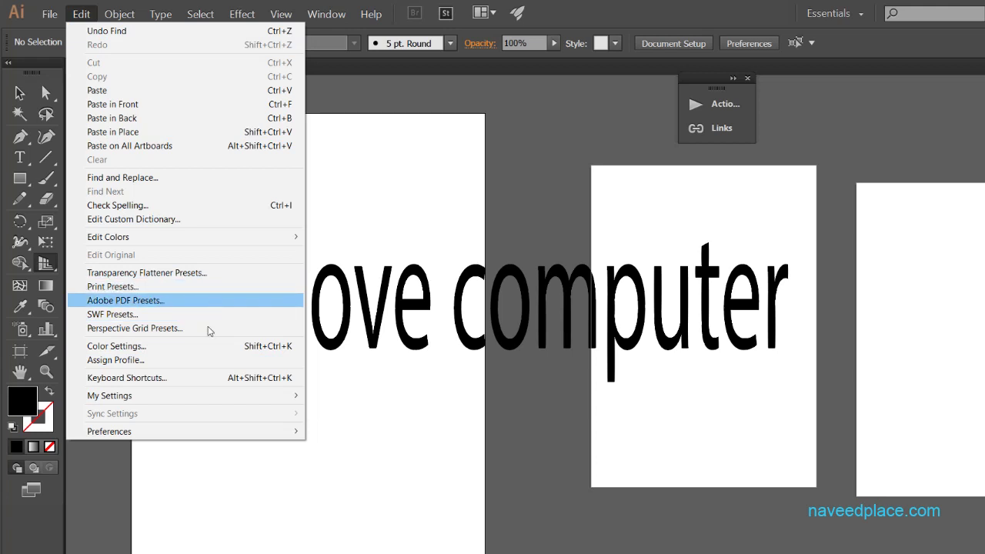
{"action": "mouse_move", "coordinate": [140, 400]}
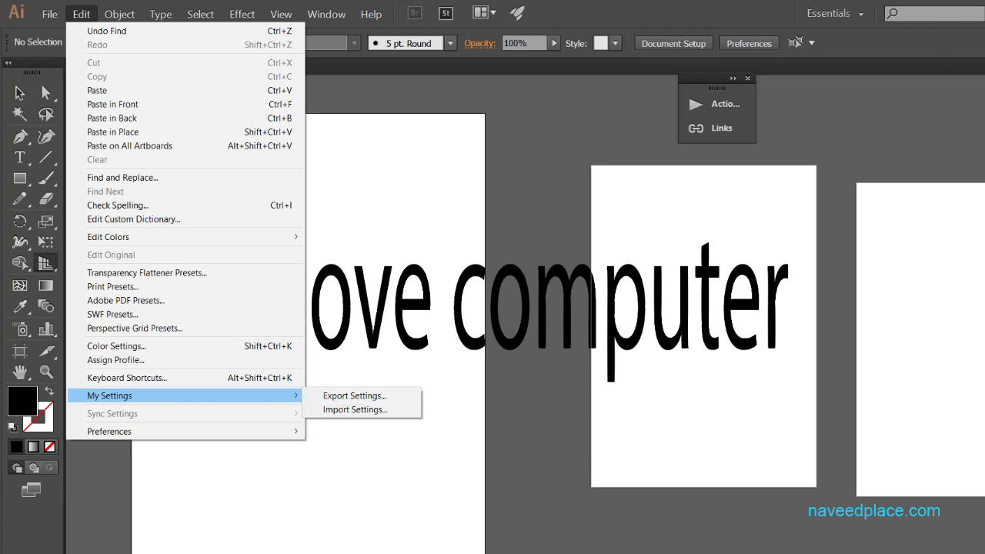
{"action": "key", "text": "Escape"}
- Choose Edit > My Settings > Export Settings, then bring up the Preferences submenu
{"action": "left_click", "coordinate": [85, 15]}
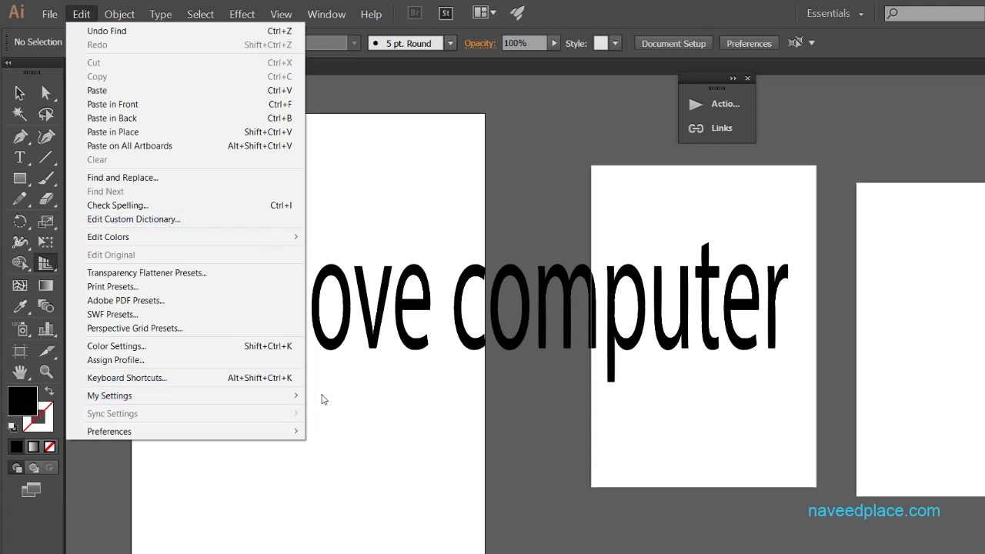
{"action": "mouse_move", "coordinate": [295, 396]}
{"action": "left_click", "coordinate": [354, 397]}
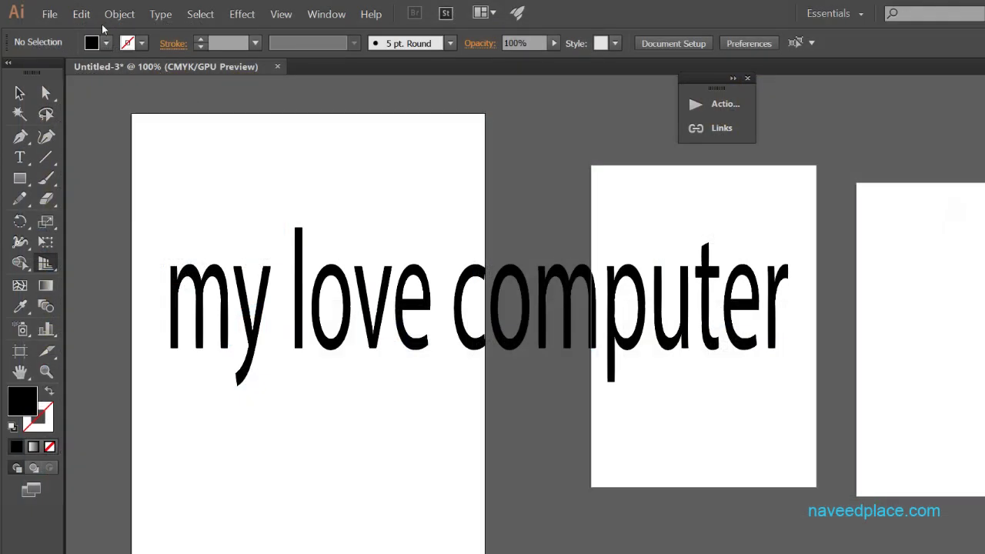
{"action": "left_click", "coordinate": [83, 14]}
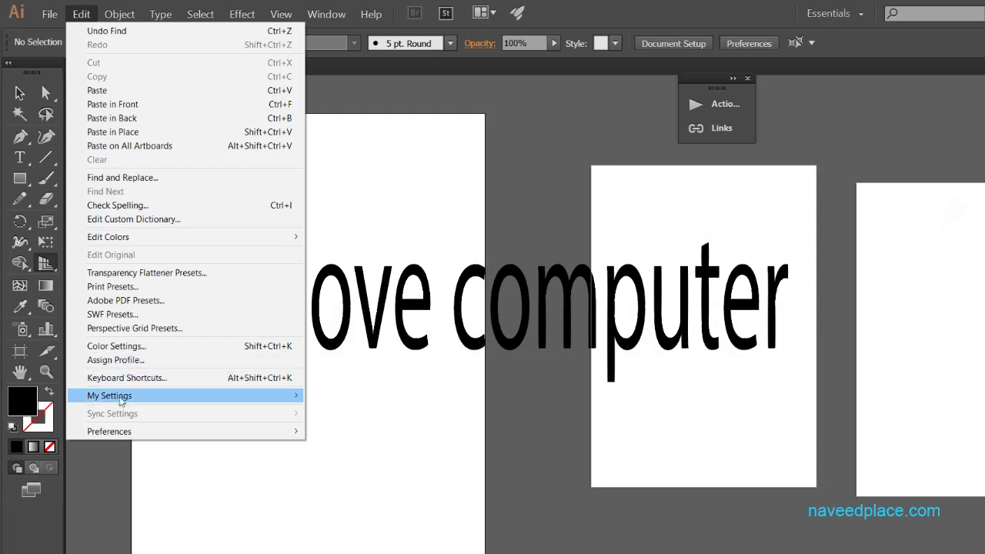
{"action": "mouse_move", "coordinate": [108, 398]}
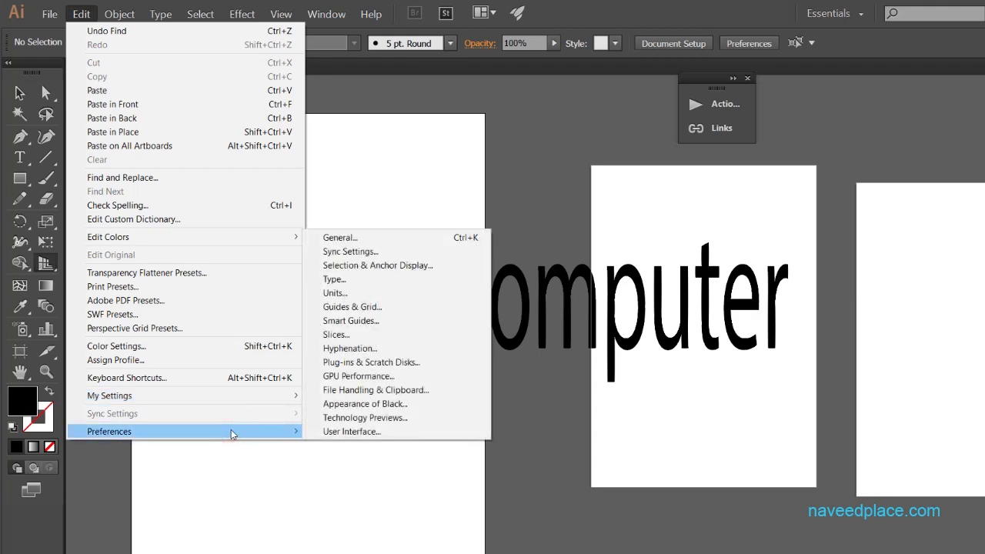
- Open General preferences and step through each category up to User Interface
{"action": "left_click", "coordinate": [357, 236]}
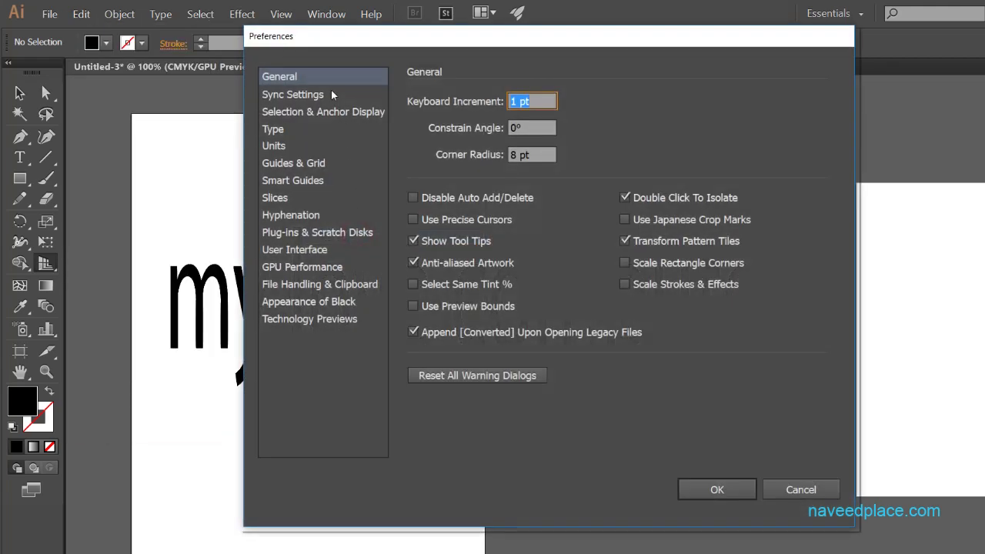
{"action": "left_click", "coordinate": [357, 112]}
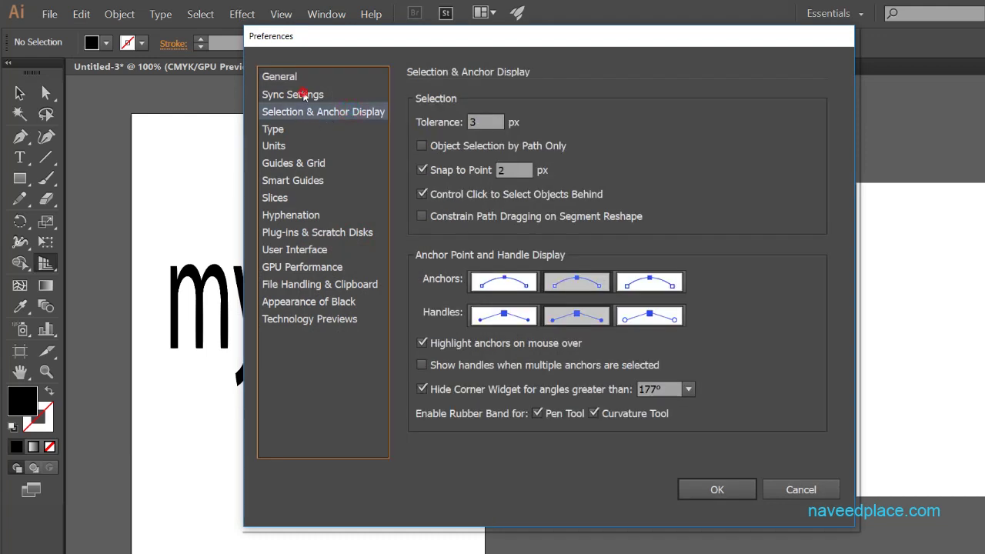
{"action": "left_click", "coordinate": [304, 163]}
{"action": "left_click", "coordinate": [294, 237]}
{"action": "left_click", "coordinate": [297, 183]}
{"action": "left_click", "coordinate": [293, 268]}
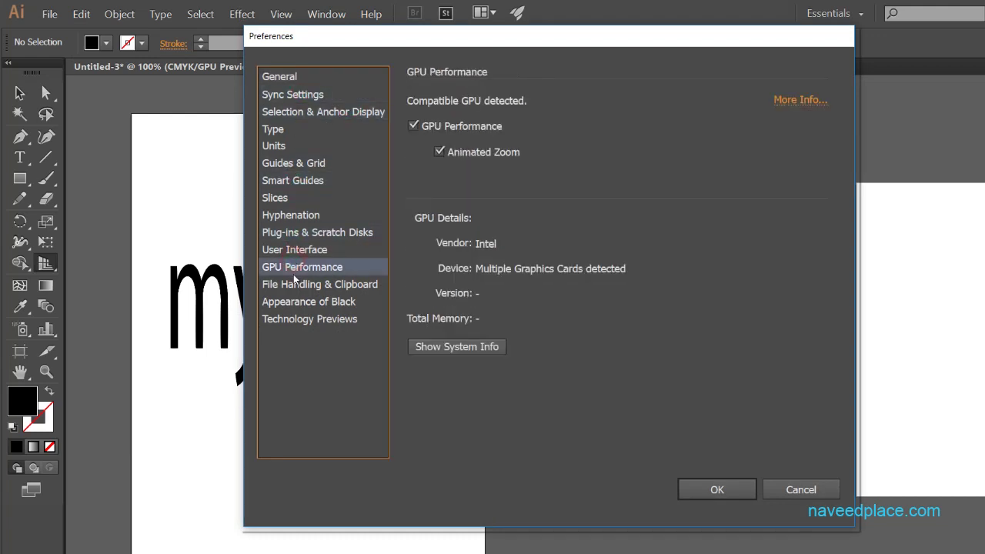
{"action": "left_click", "coordinate": [296, 300]}
{"action": "left_click", "coordinate": [288, 319]}
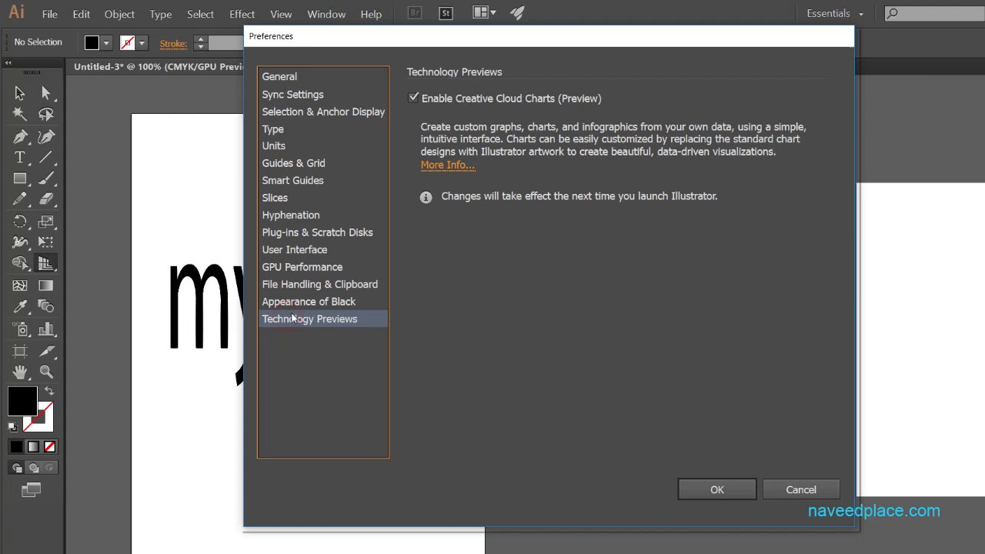
{"action": "left_click", "coordinate": [305, 250]}
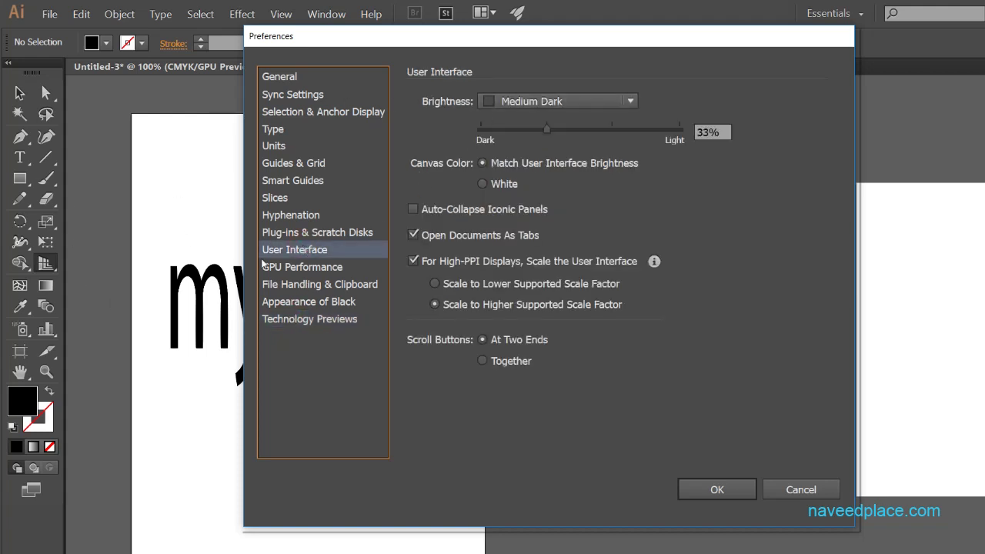
- Set interface brightness to Light, then Dark, view Smart Guides and Guides & Grid, then close Preferences
{"action": "left_click", "coordinate": [553, 102]}
{"action": "left_click", "coordinate": [520, 200]}
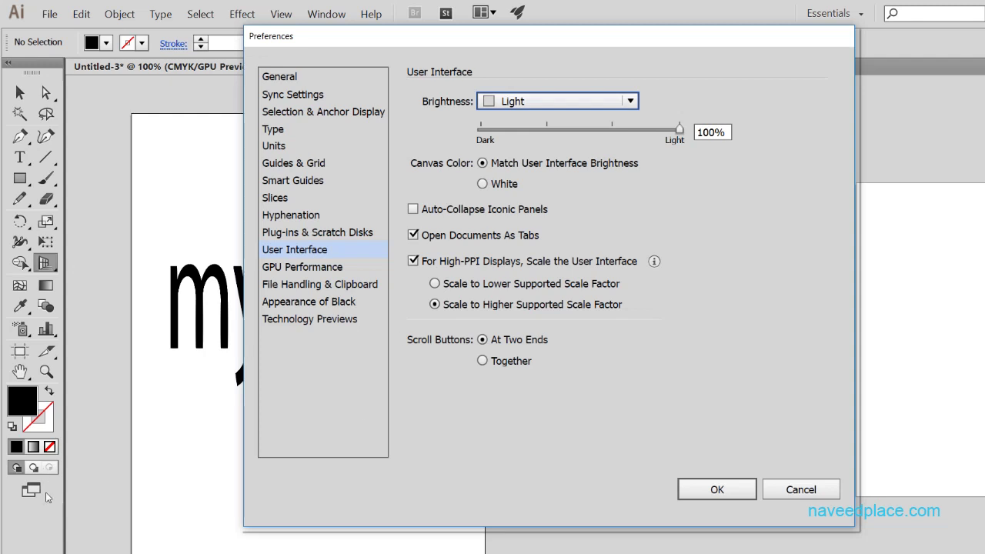
{"action": "left_click", "coordinate": [487, 103]}
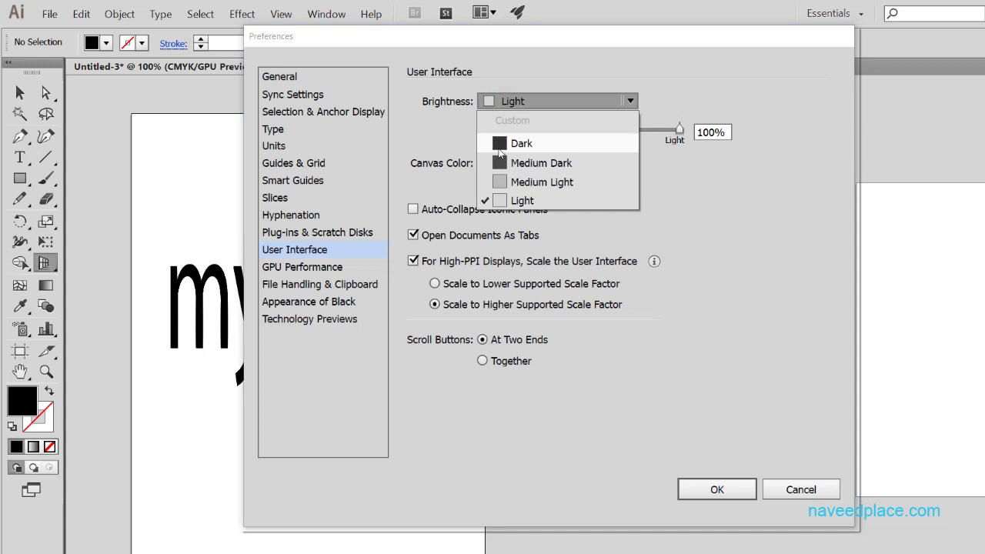
{"action": "left_click", "coordinate": [516, 144]}
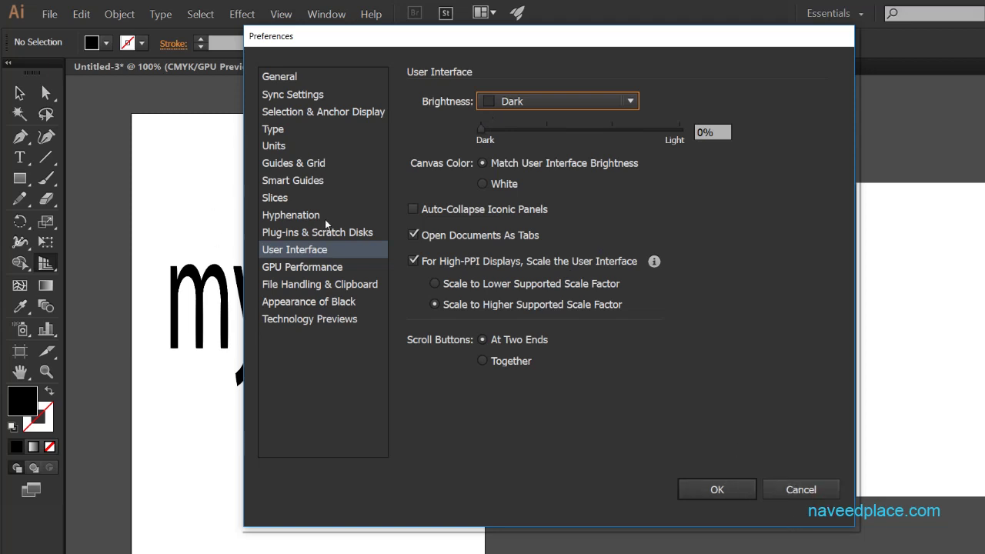
{"action": "left_click", "coordinate": [297, 183]}
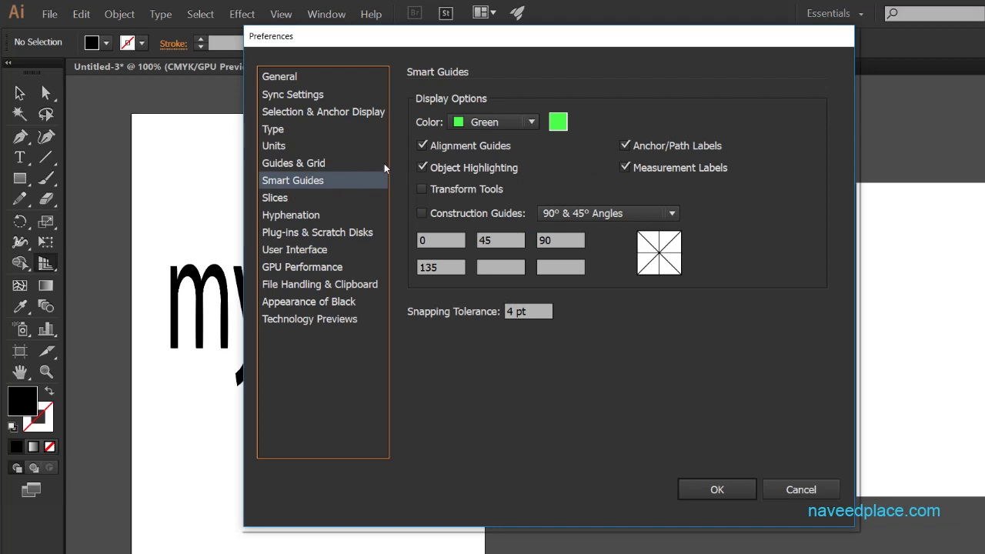
{"action": "left_click", "coordinate": [293, 163]}
{"action": "left_click", "coordinate": [783, 489]}
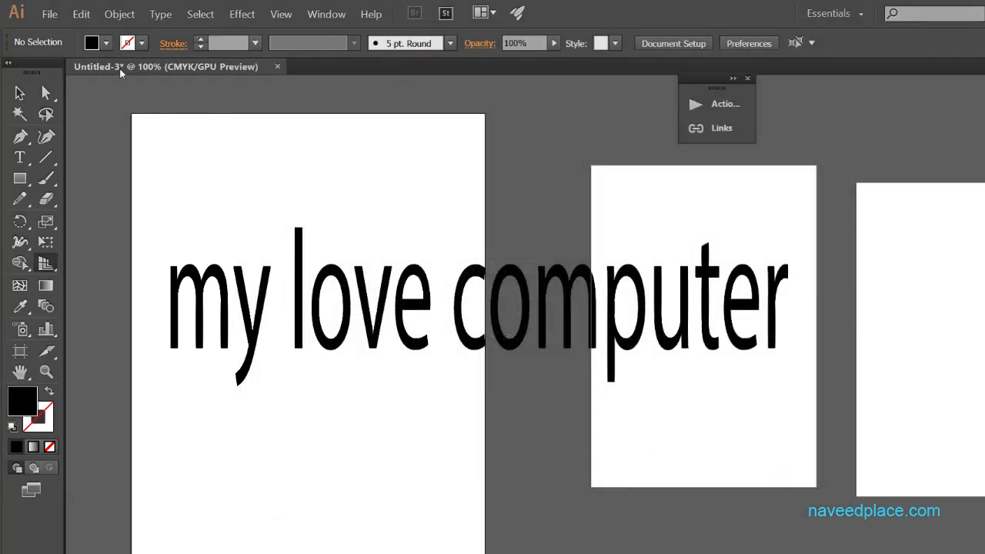